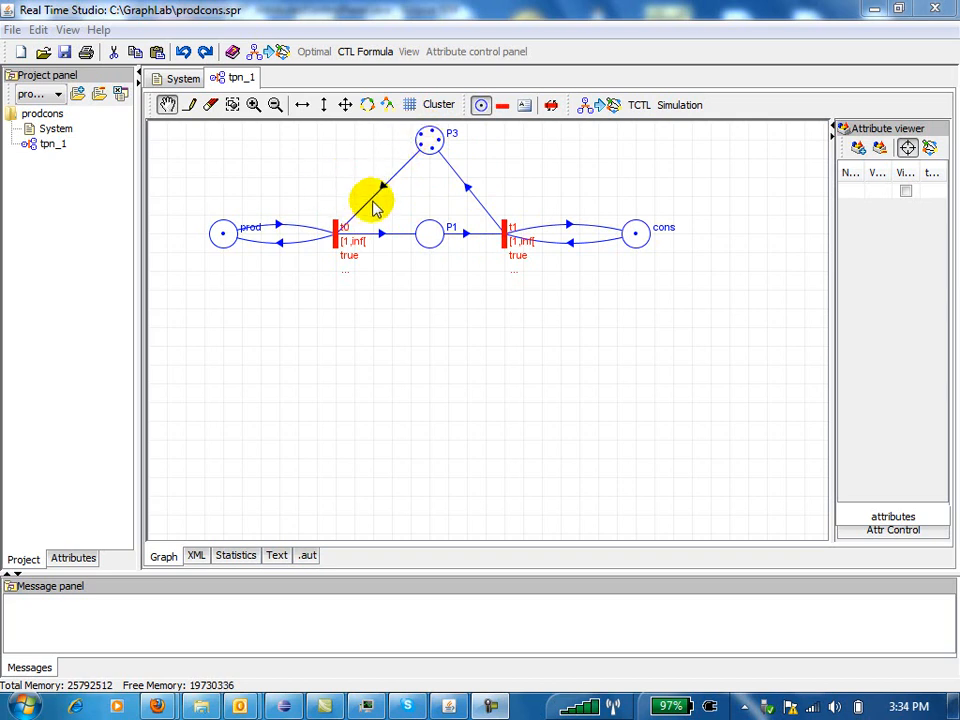
- Generate the tpn_1 state graph preserving LTL (Bound domains: LSCG) without compression, and display it as a graph
left_click(600, 108)
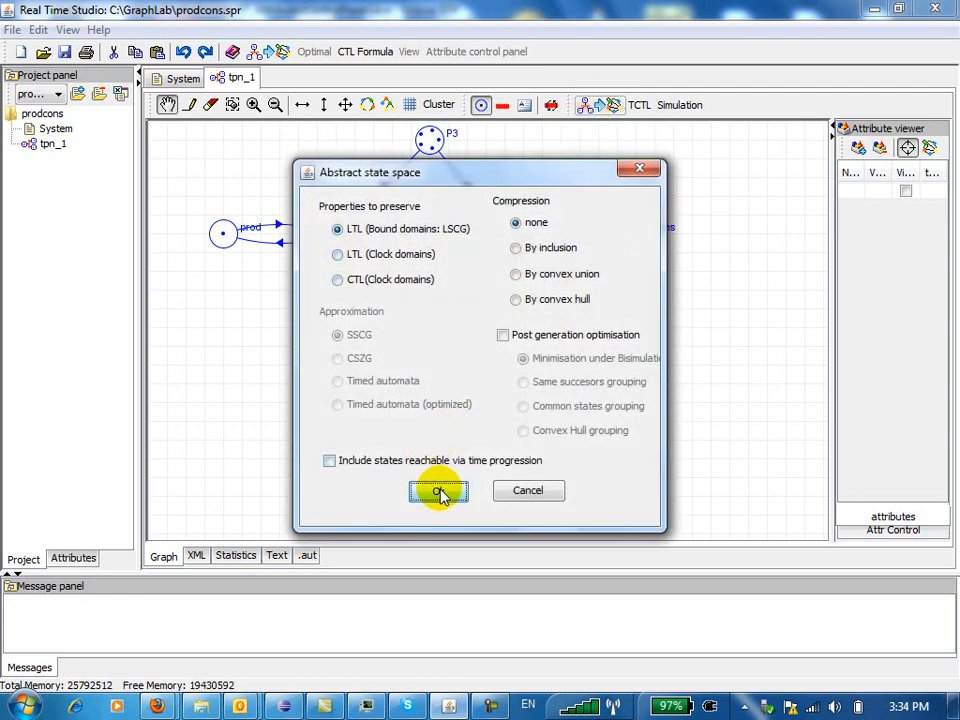
left_click(437, 491)
left_click(163, 556)
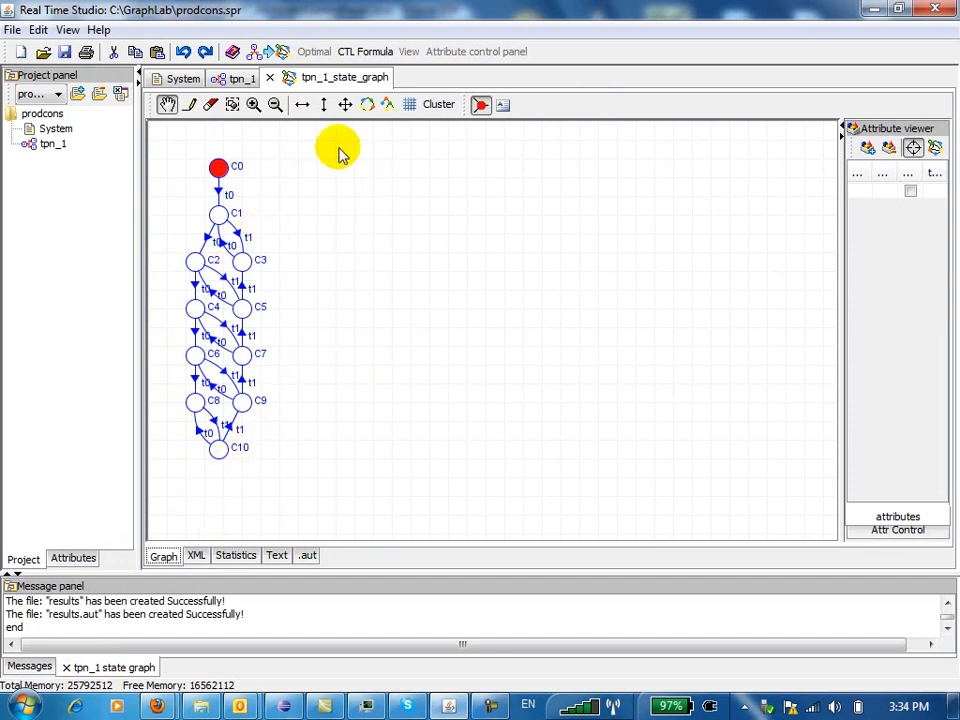
- Return to the tpn_1 net and show its graph-level attributes in a widened attribute viewer
left_click(216, 79)
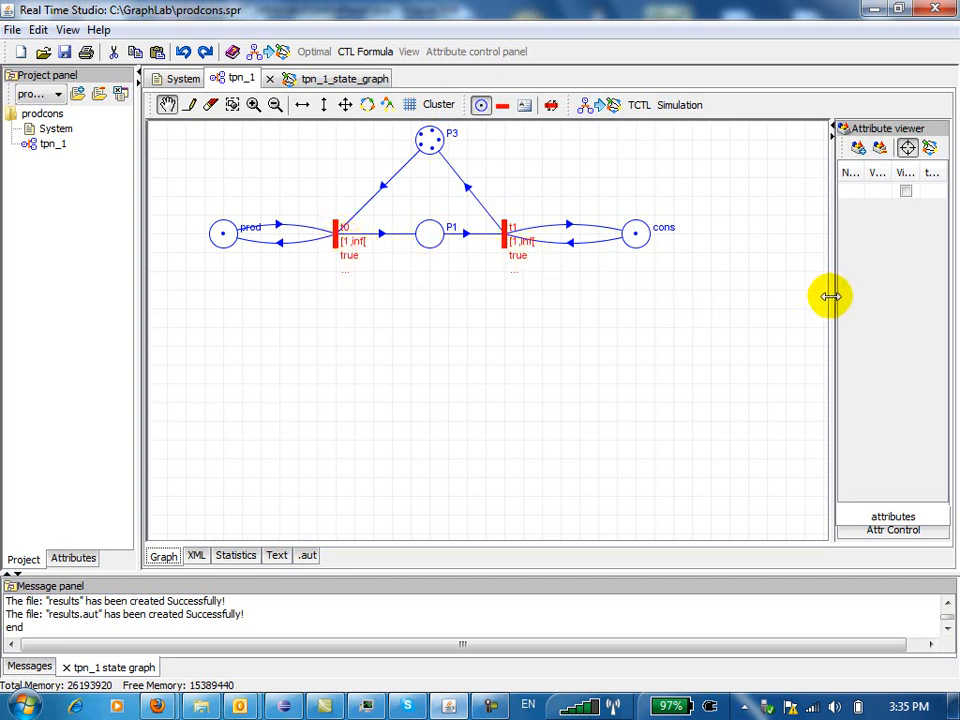
left_click_drag(831, 296, 742, 314)
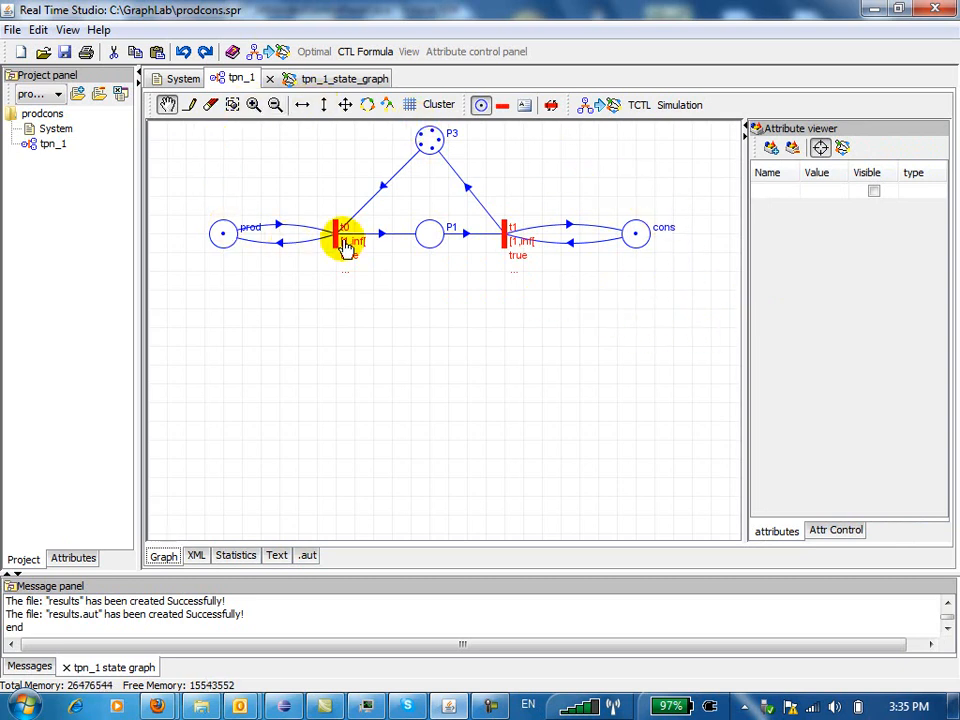
left_click(845, 148)
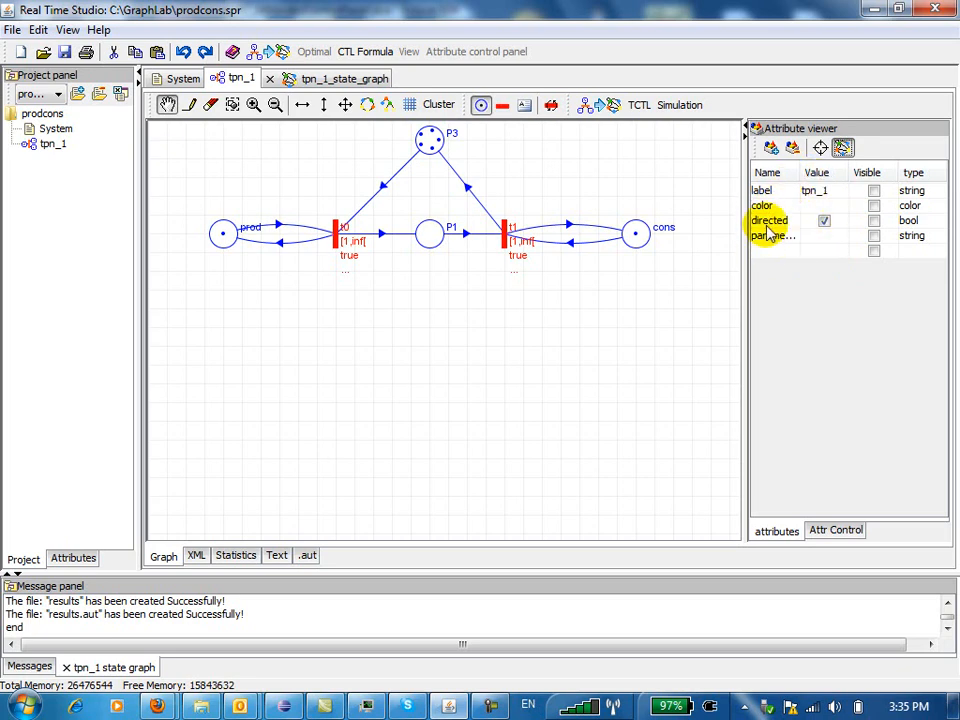
- Change the tpn_1 net's background color to light lavender and set it back to white
left_click(815, 206)
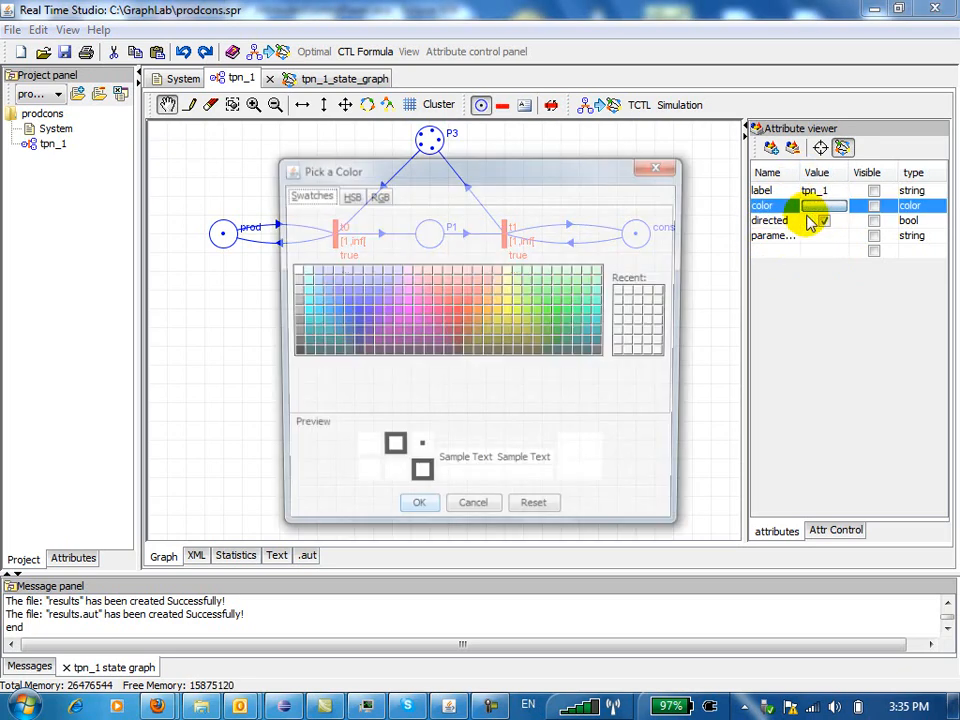
left_click(379, 270)
left_click(415, 513)
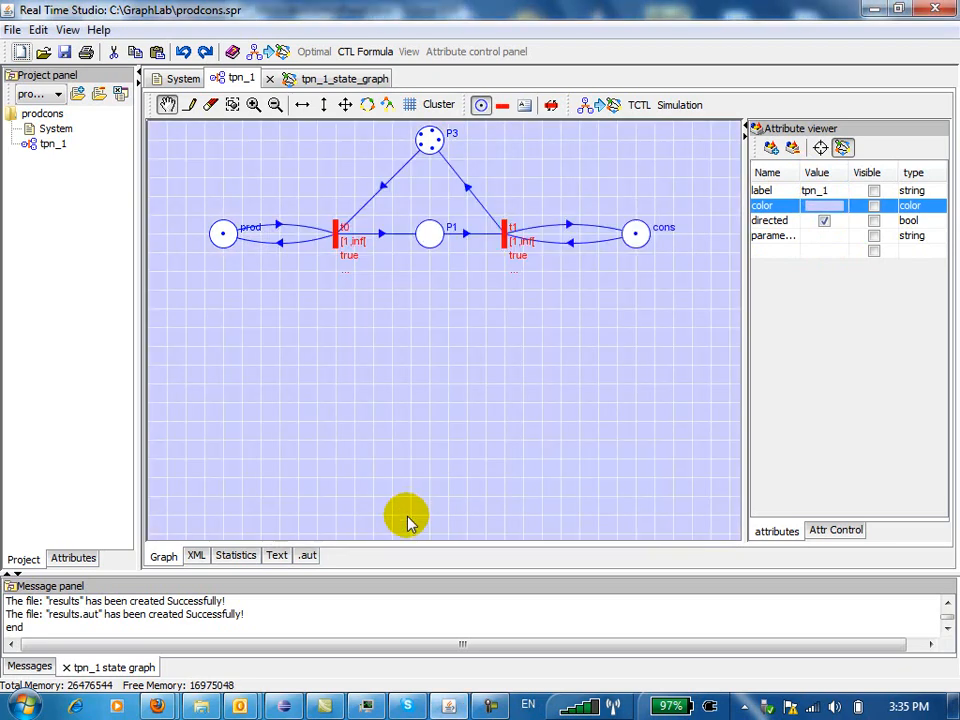
left_click(822, 206)
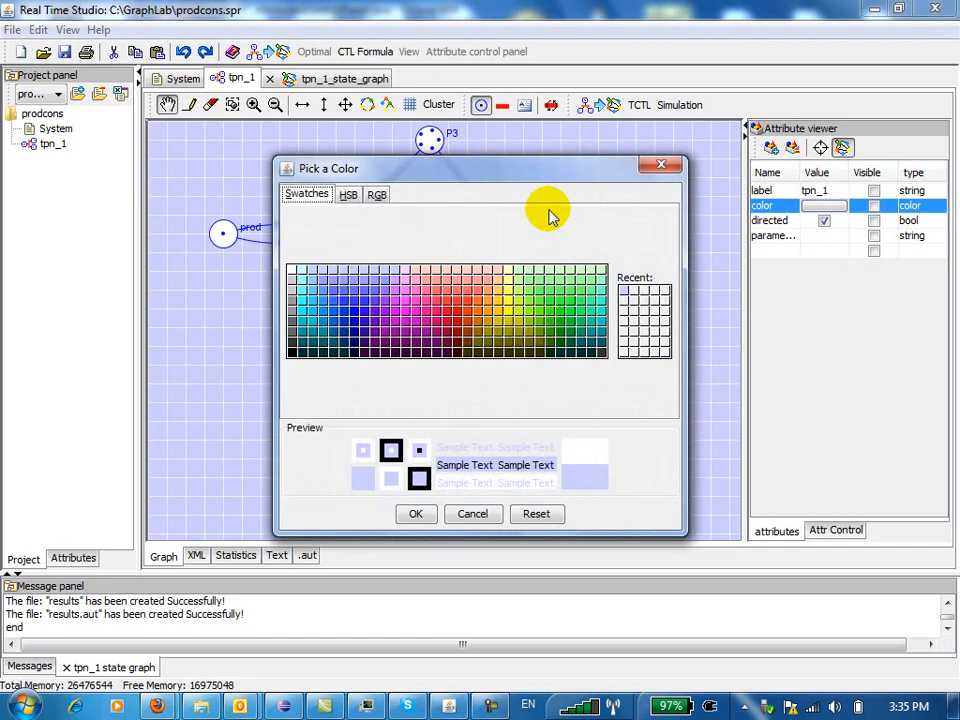
left_click(292, 270)
left_click(416, 513)
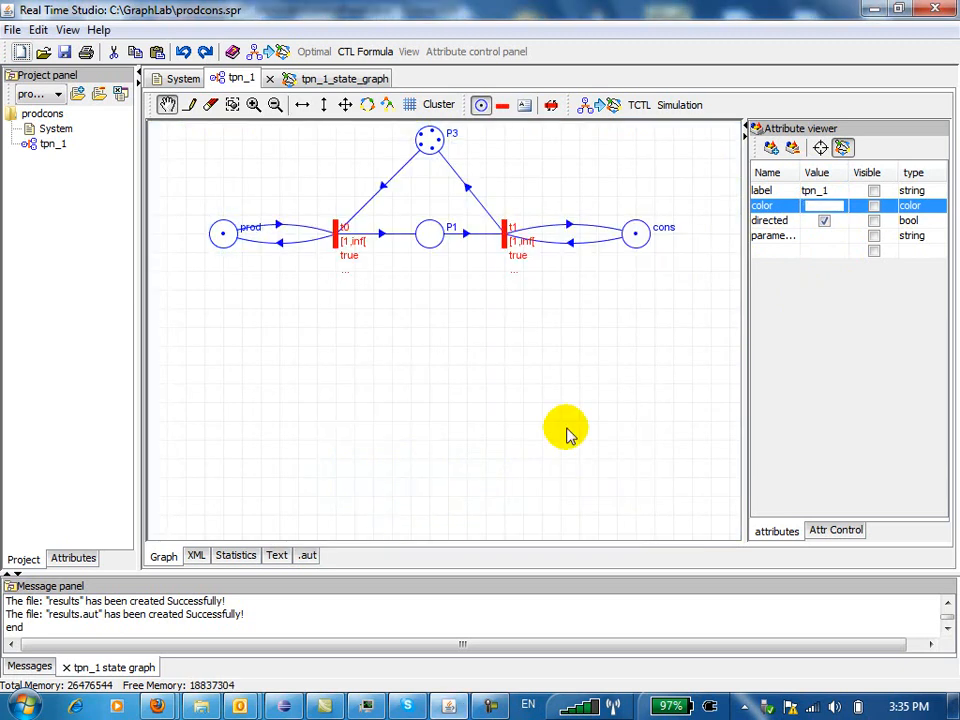
- Add a graph attribute named x of type Number to the tpn_1 net
left_click(824, 220)
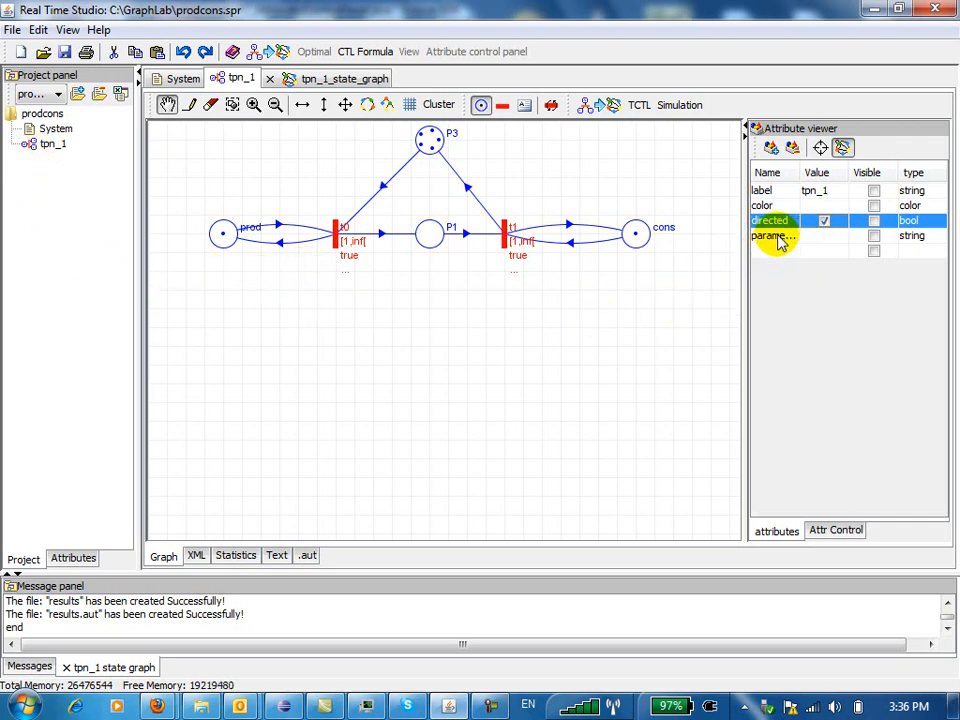
left_click_drag(745, 269, 691, 272)
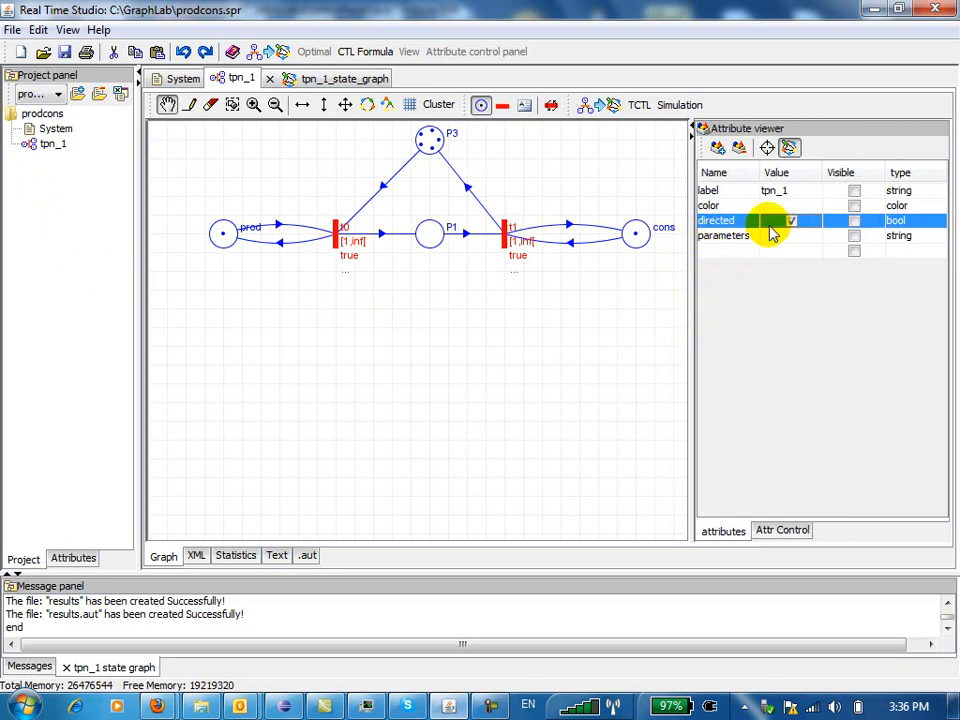
left_click(717, 252)
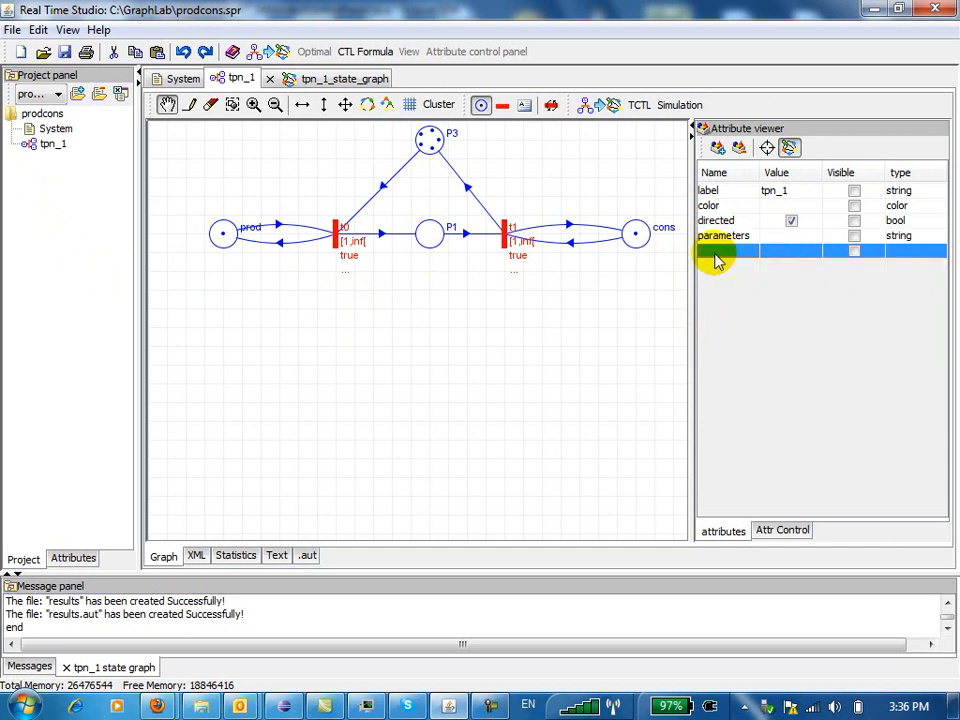
type("x")
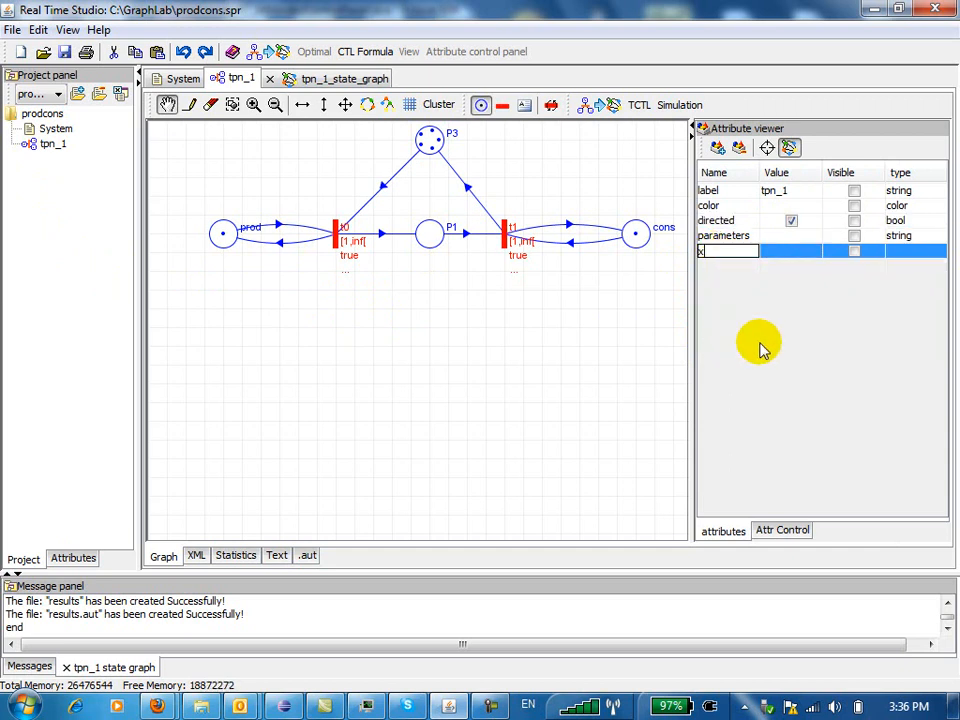
key("Return")
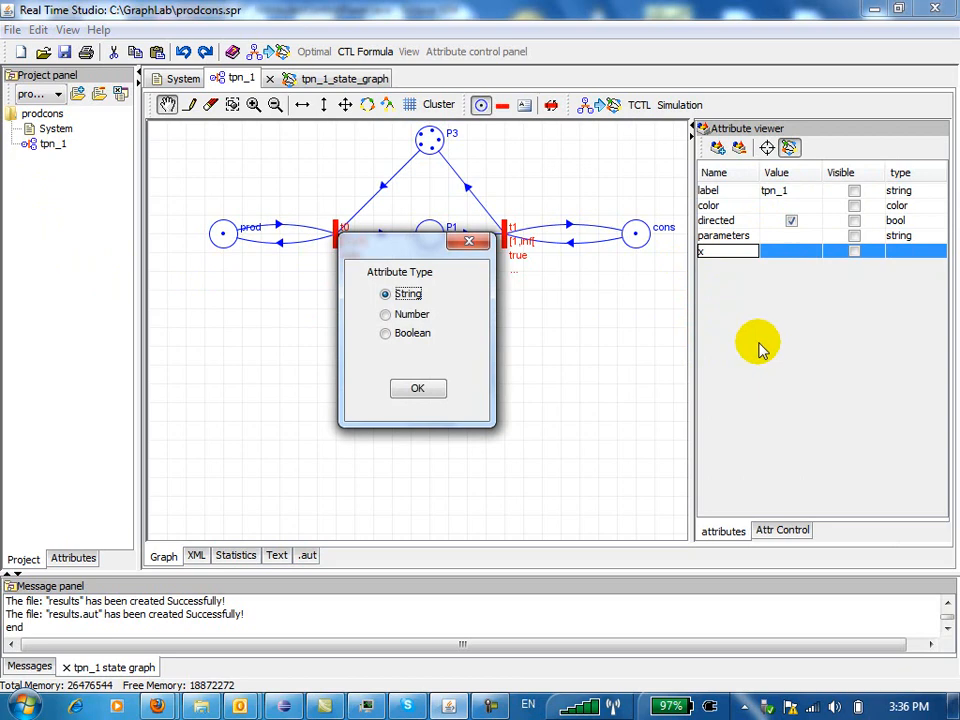
left_click(386, 314)
left_click(419, 391)
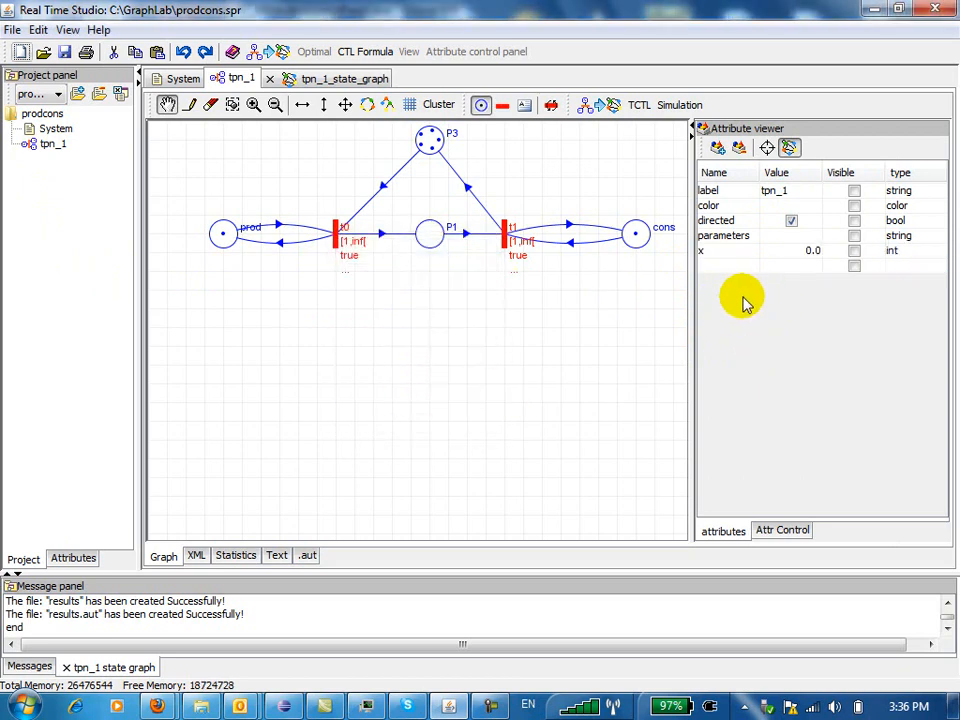
double_click(814, 251)
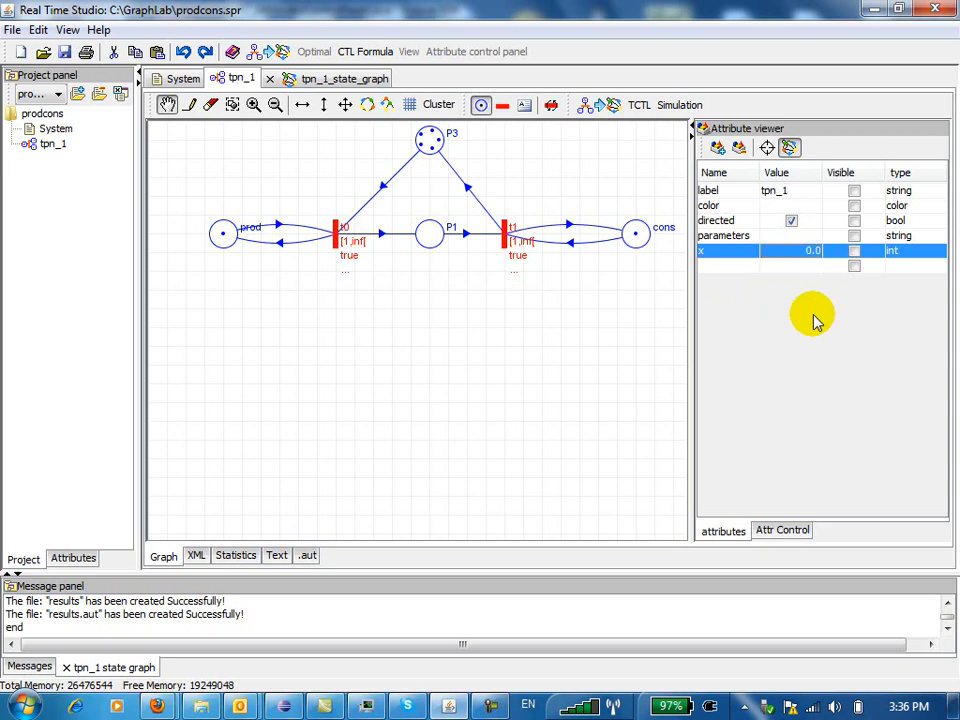
- Erase place P3 from the net, together with its arcs to t0 and t1
left_click_drag(690, 321, 767, 326)
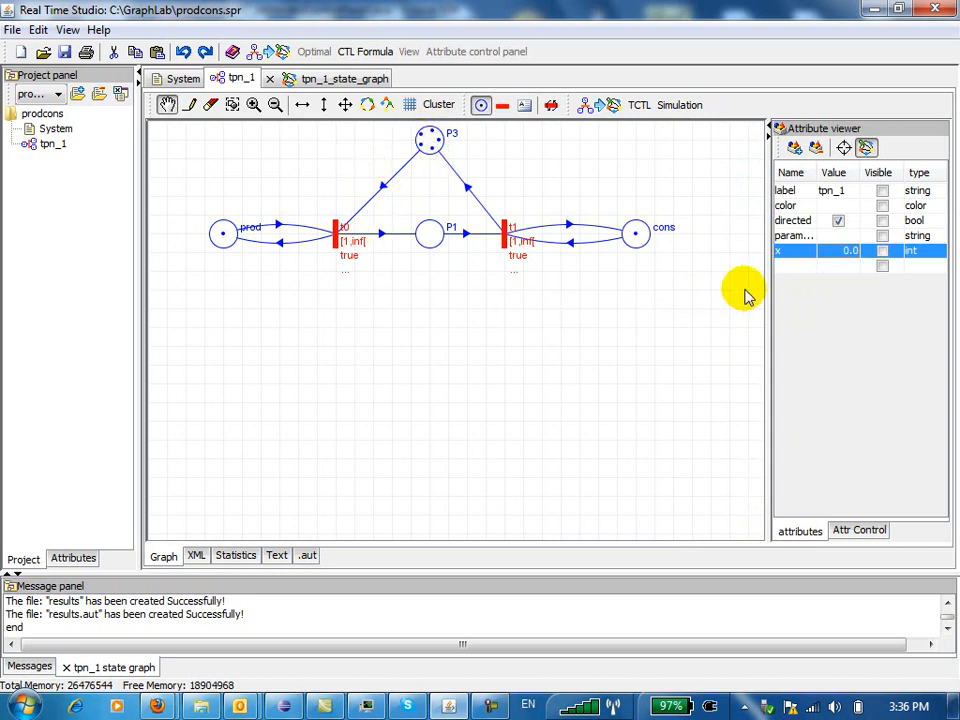
left_click(210, 105)
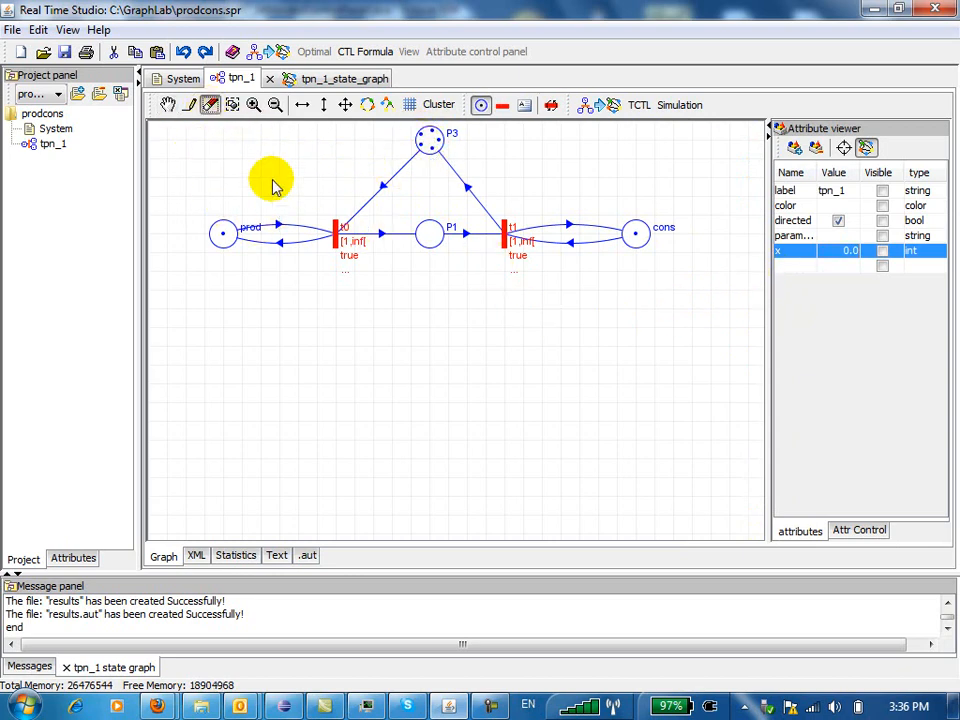
left_click(427, 139)
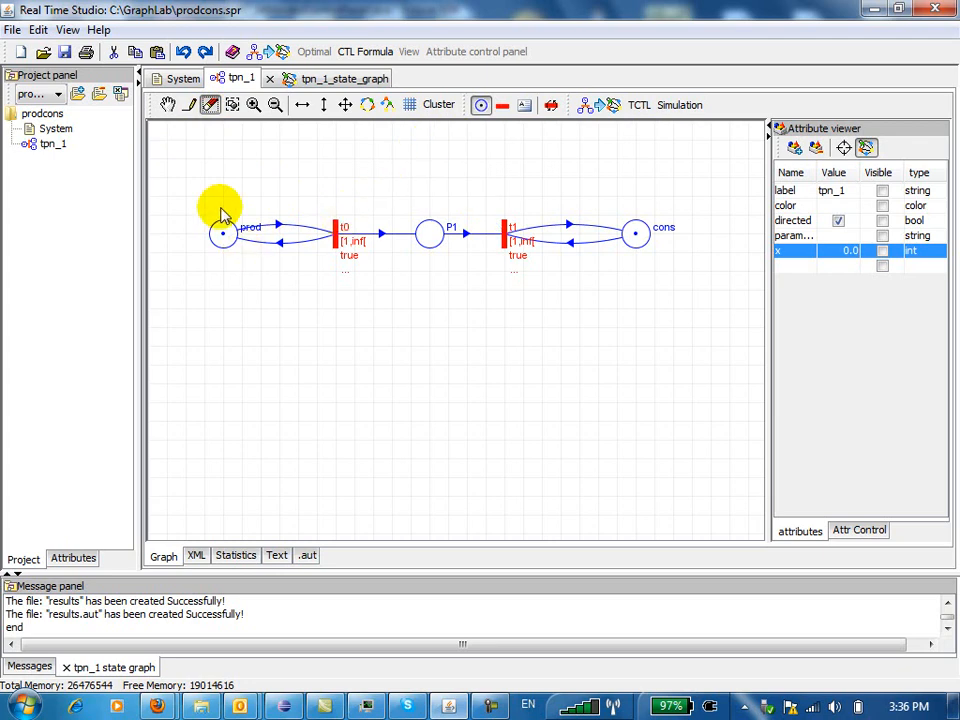
- Set the gard attribute of transition t0 to x<5
left_click(189, 105)
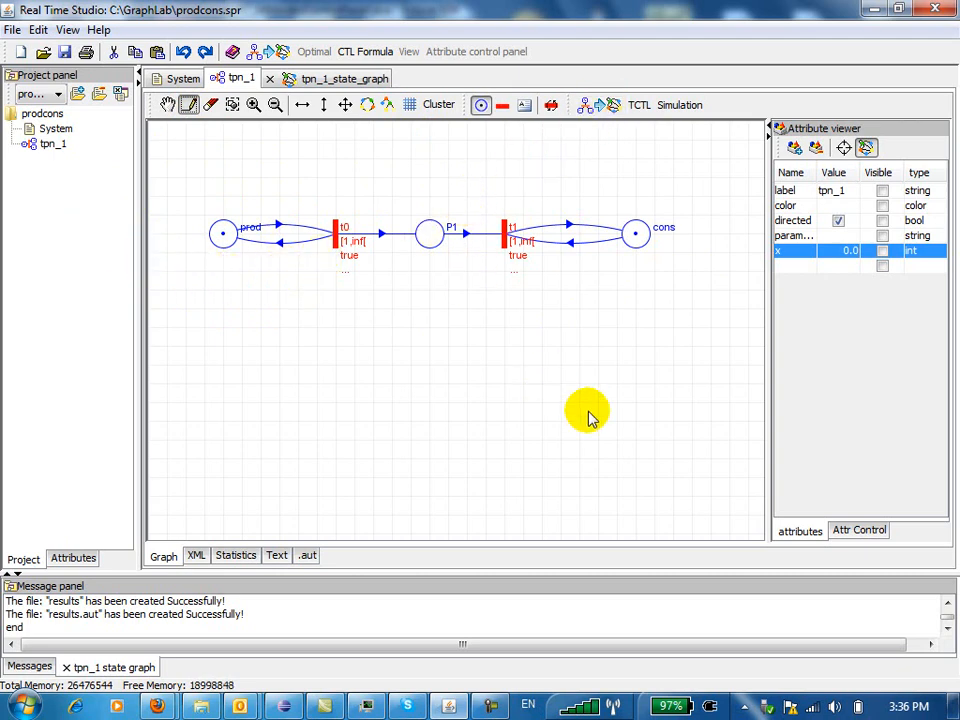
left_click_drag(769, 343, 714, 343)
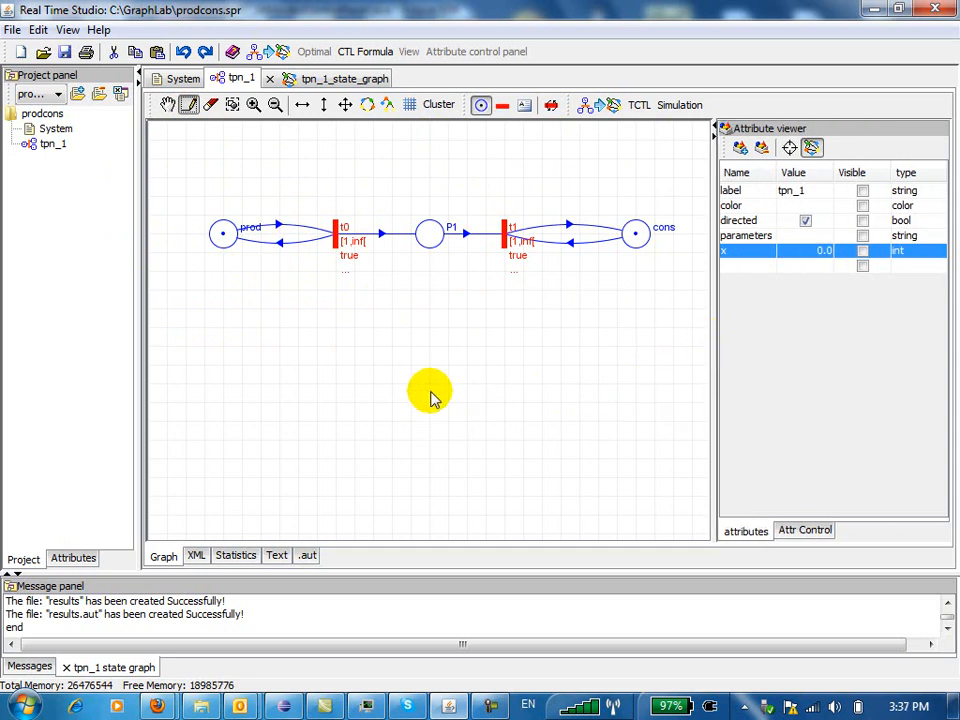
left_click(333, 245)
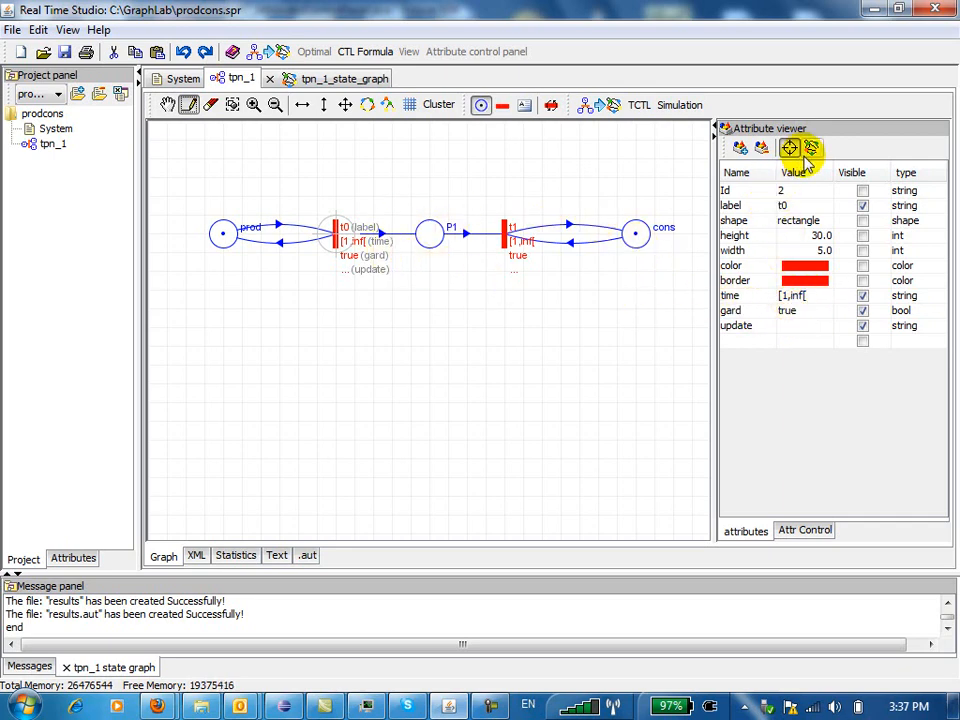
left_click(800, 316)
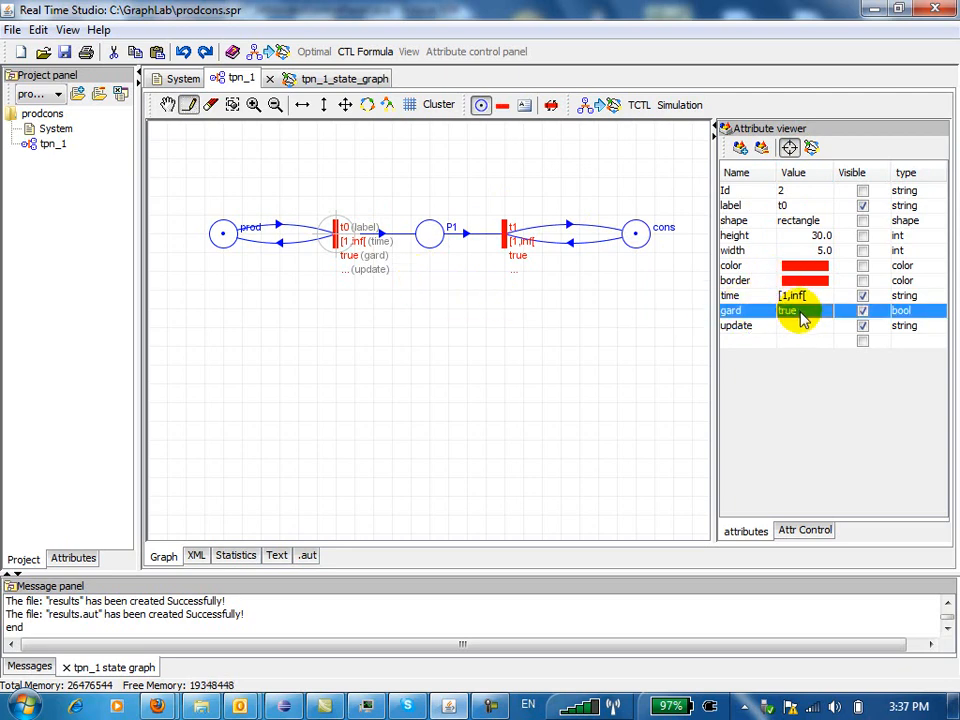
double_click(800, 312)
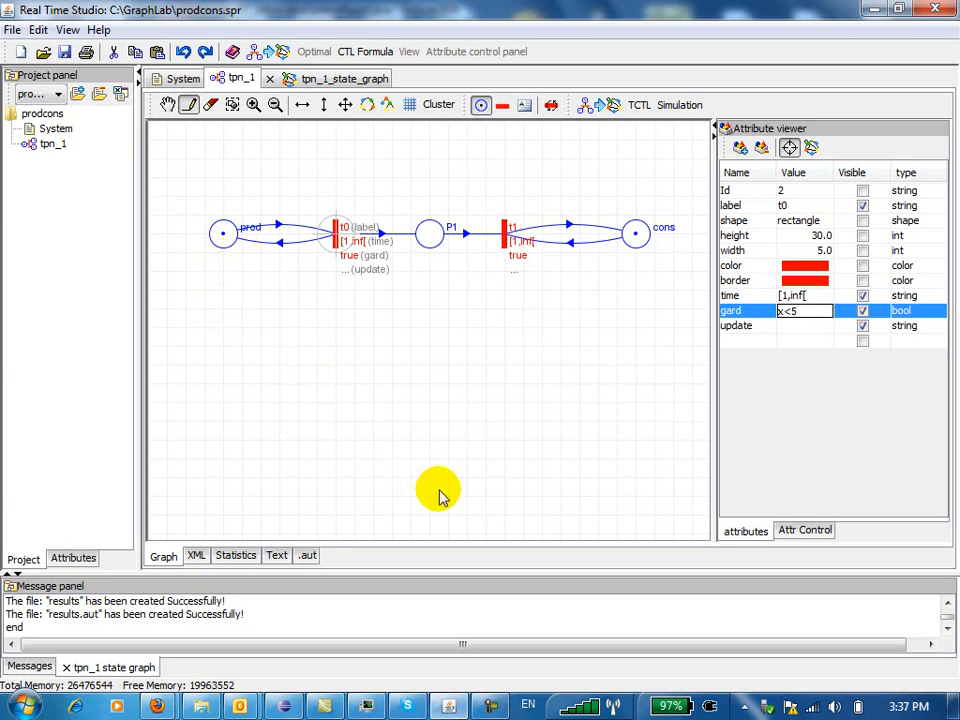
key("Return")
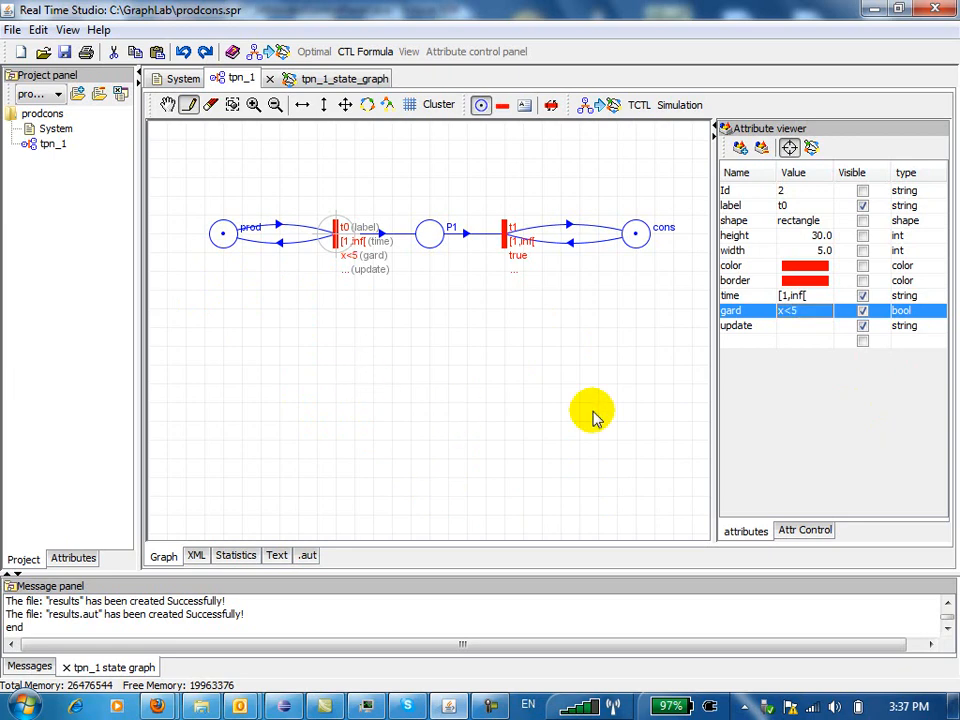
- Set the update attribute of transition t0 to x=x+1;
left_click(787, 327)
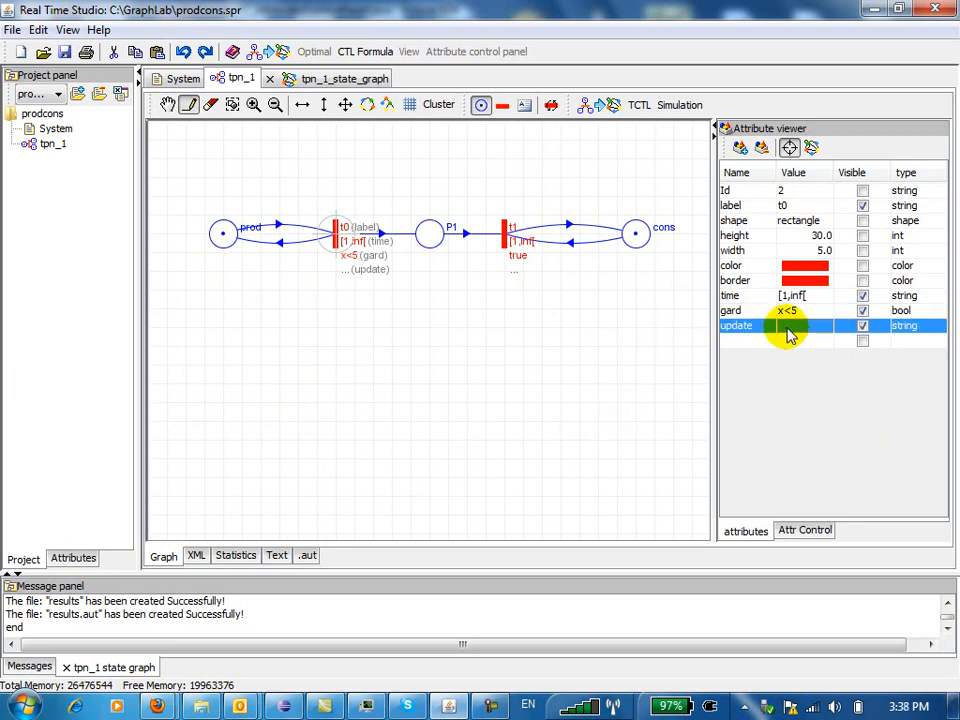
left_click(790, 330)
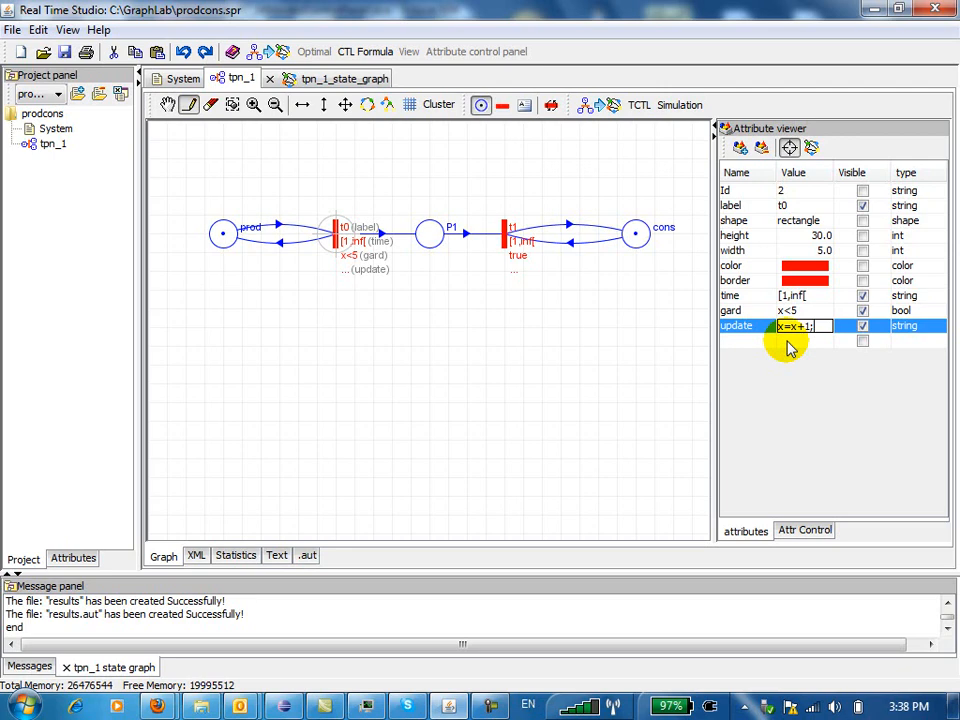
key("Return")
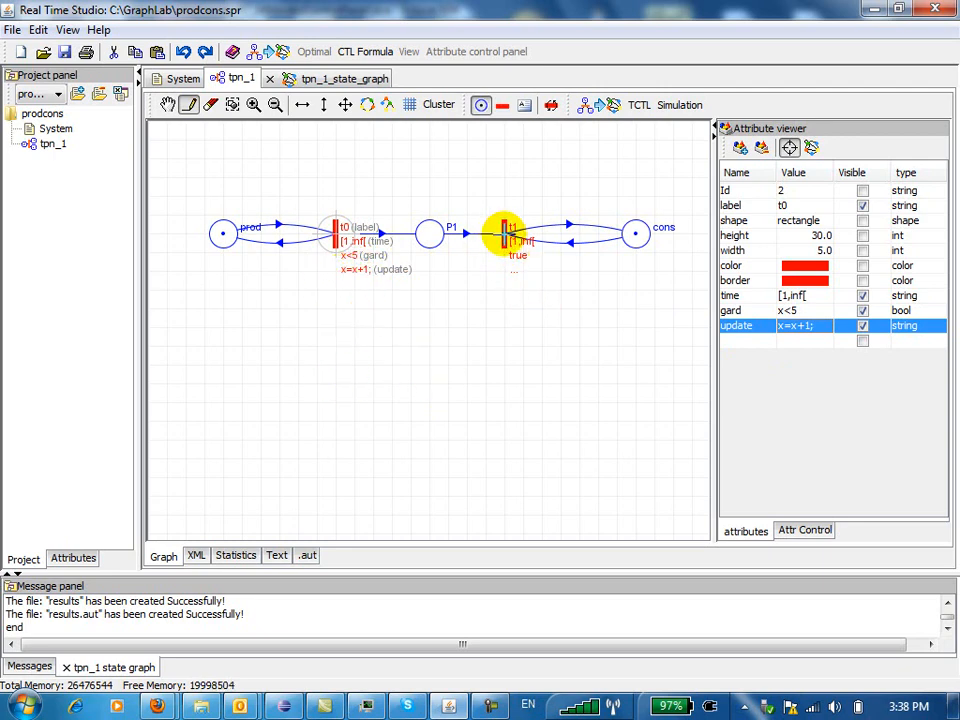
- Set the update attribute of transition t1 to x=x-1;
left_click(507, 232)
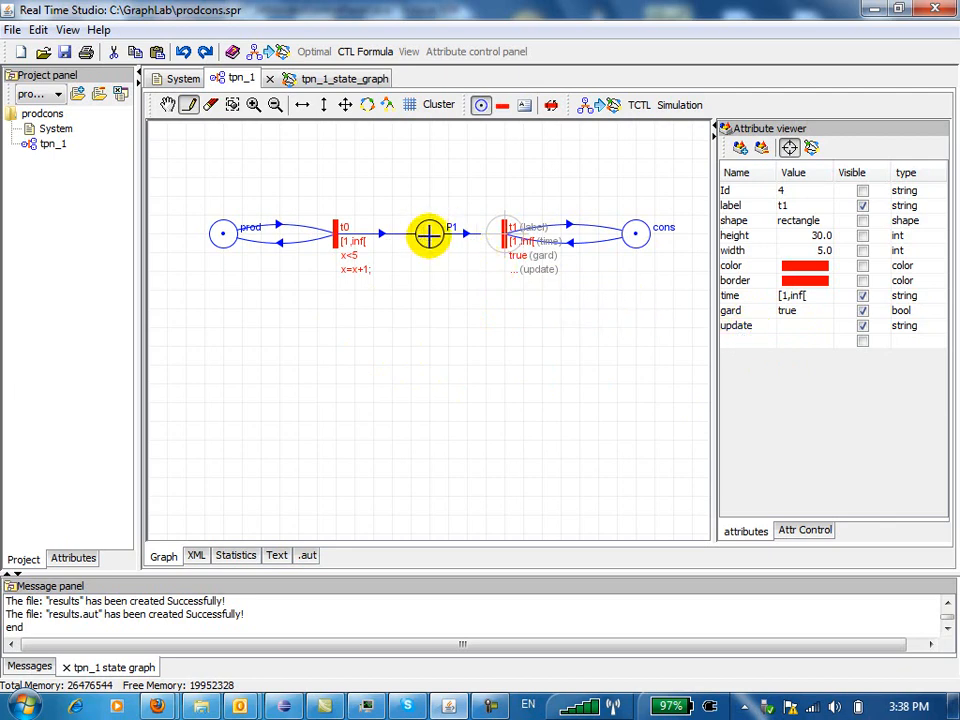
left_click(793, 327)
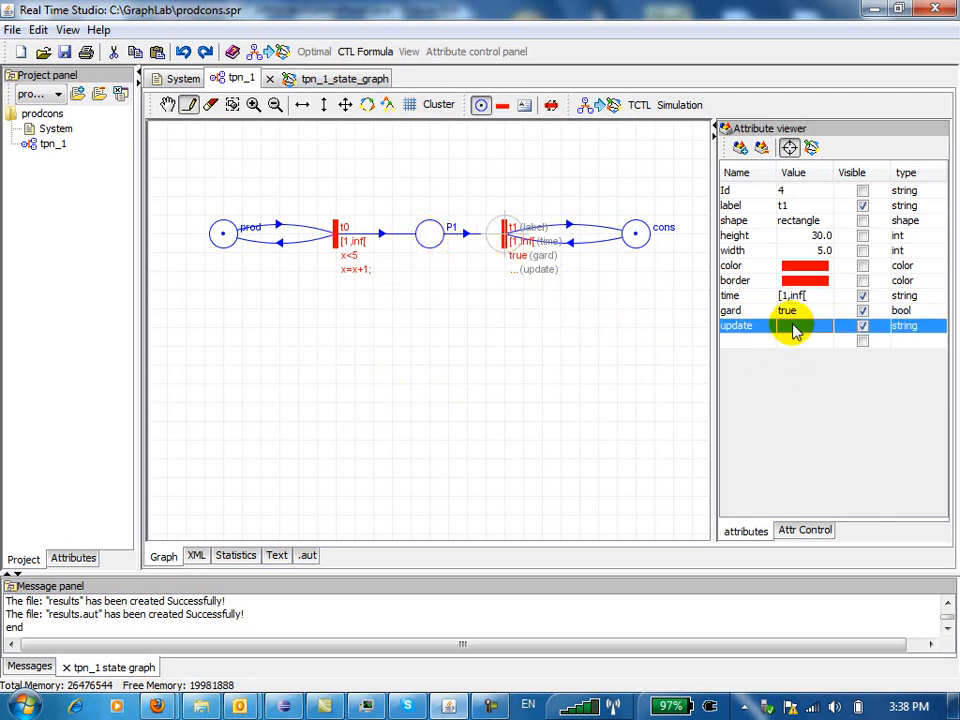
left_click(793, 327)
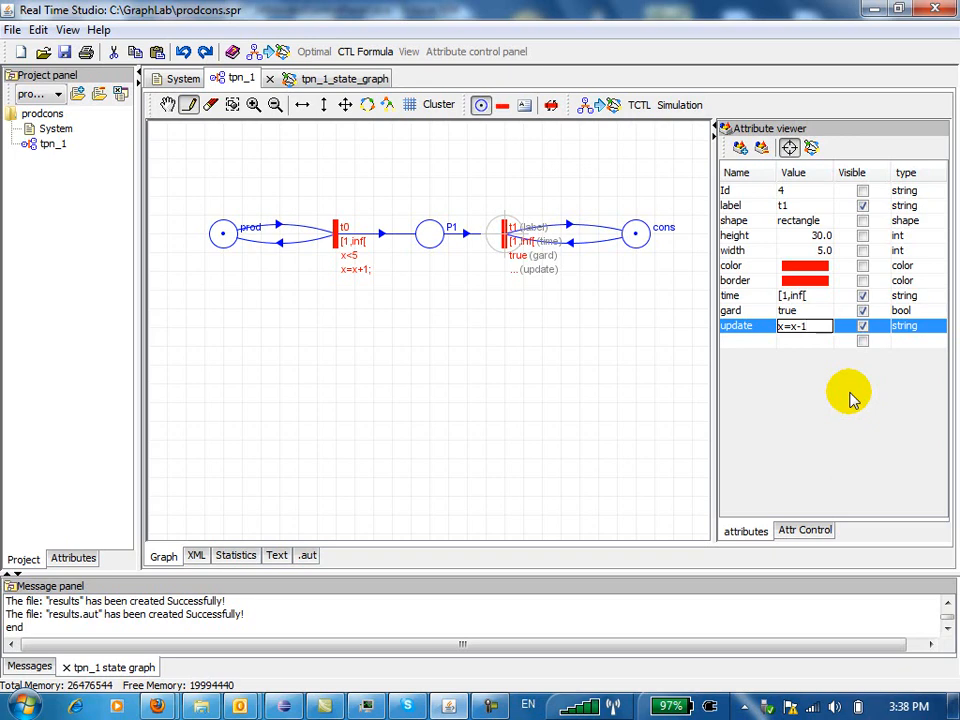
type(";")
key("Return")
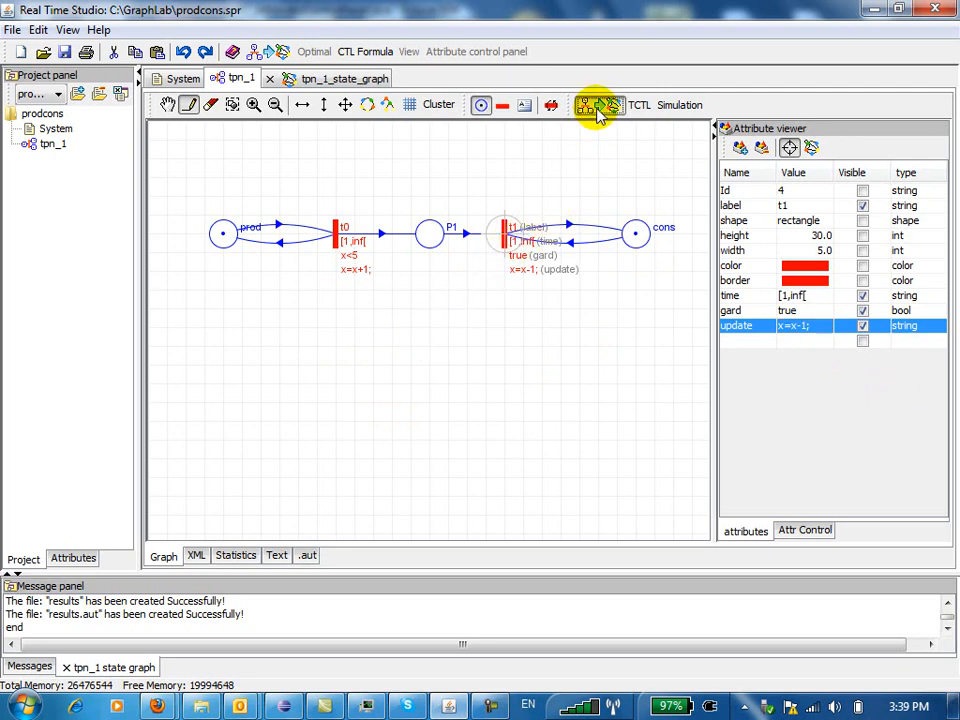
- Open the tpn_1 state graph and examine the attributes of its initial state C0 in a widened attribute viewer
left_click(320, 78)
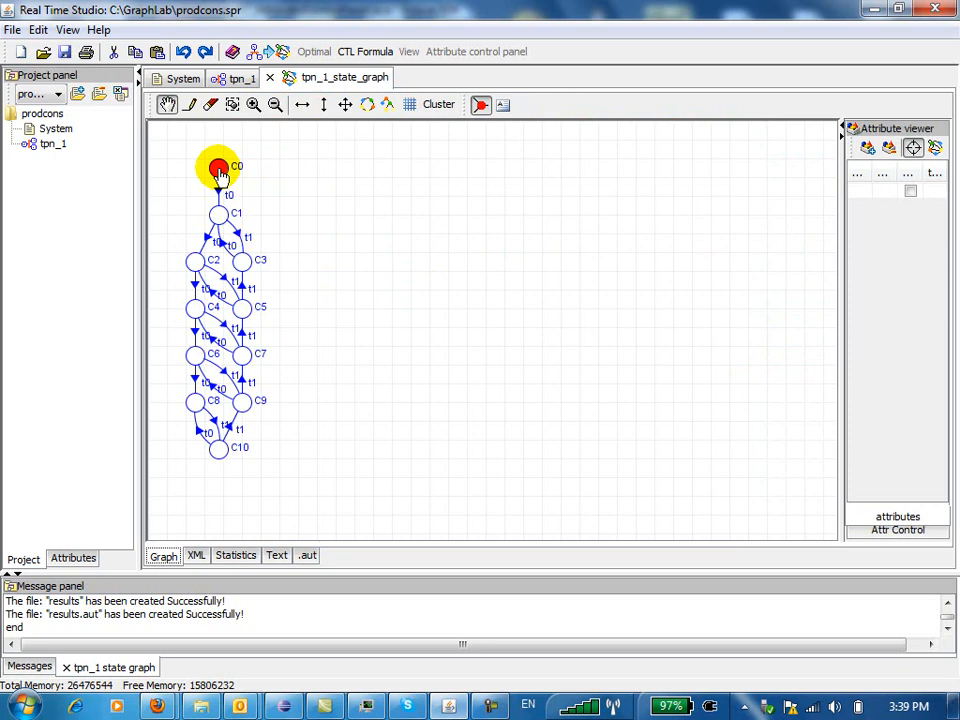
left_click_drag(220, 172, 224, 182)
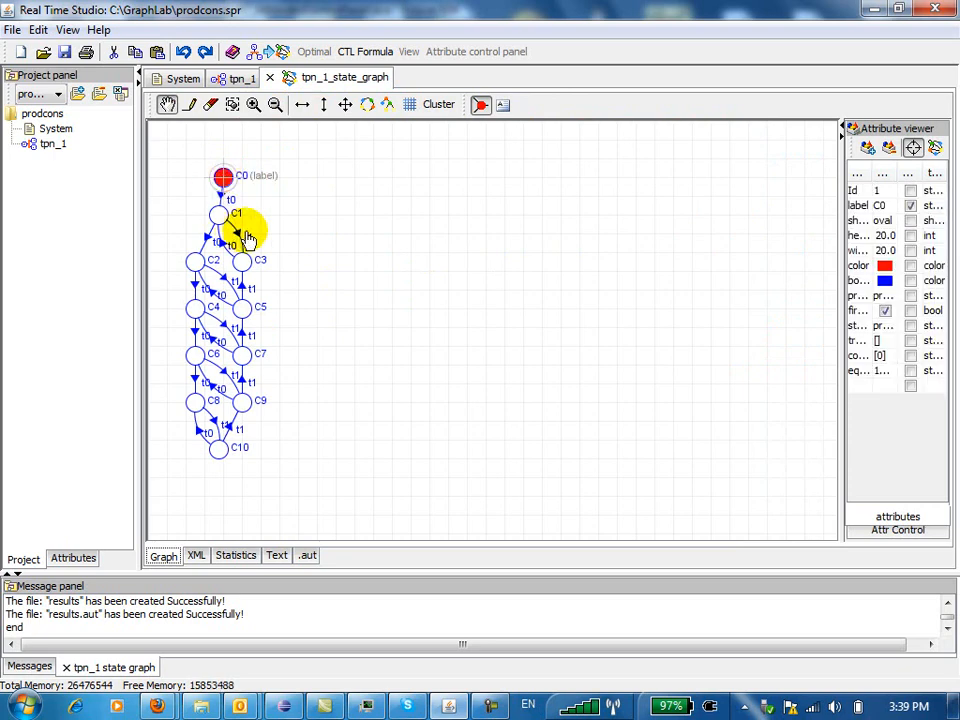
left_click_drag(841, 264, 713, 272)
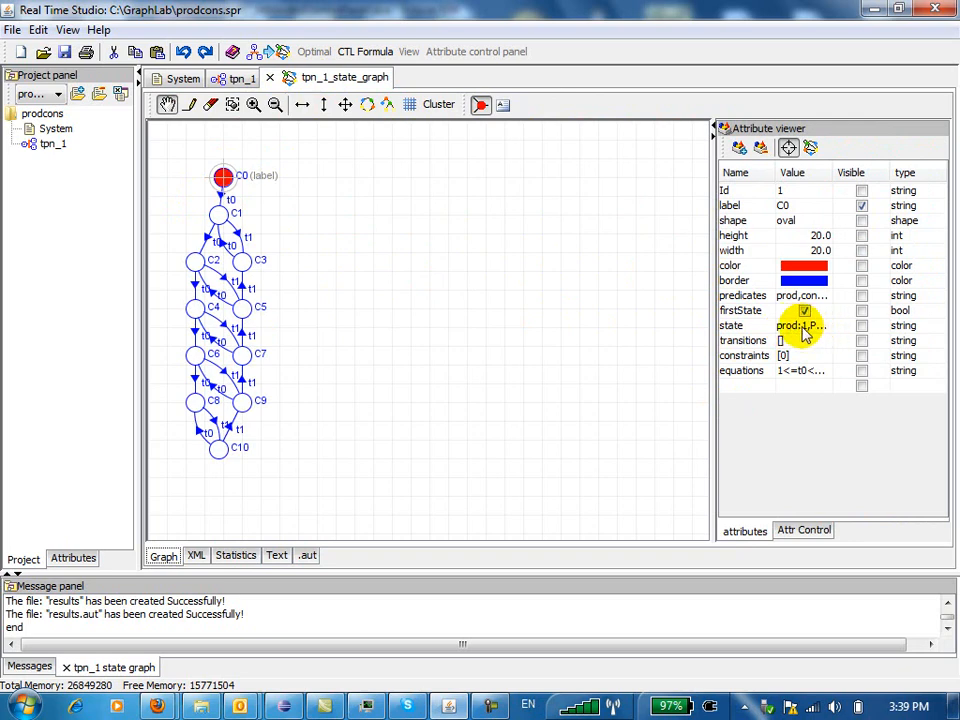
- Make the state attribute visible on nodes C0 and C1 of the tpn_1 state graph
left_click(862, 327)
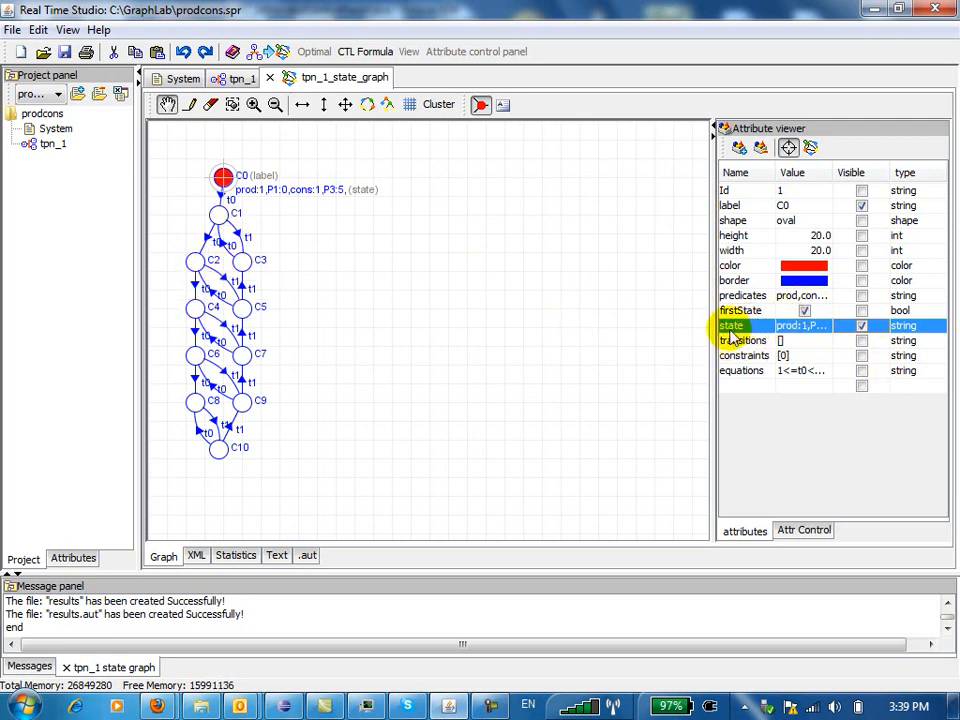
left_click(222, 215)
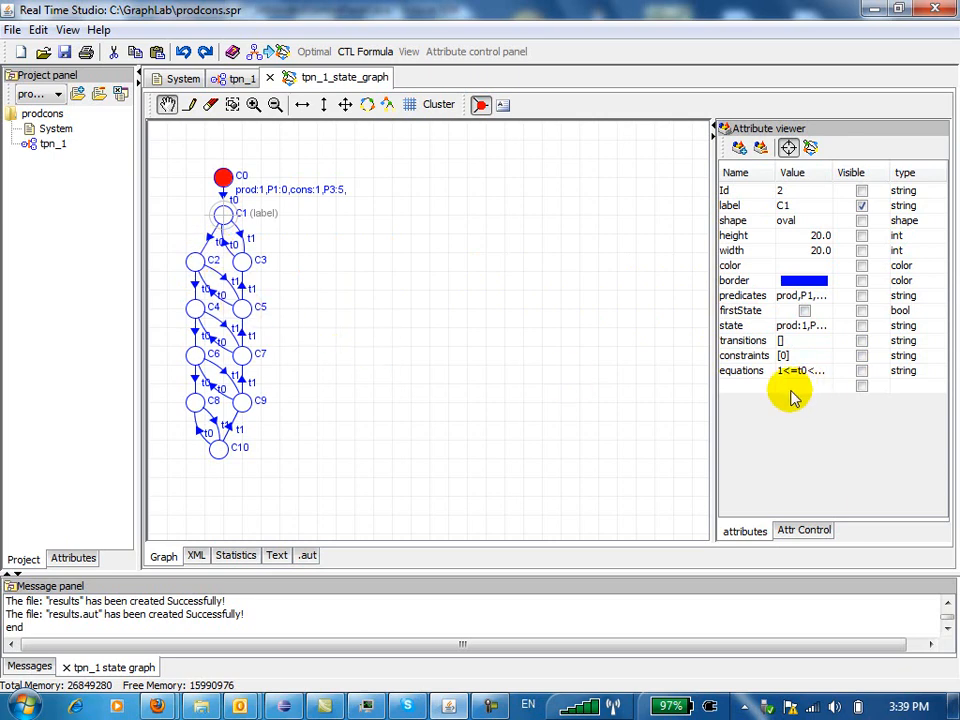
left_click(861, 325)
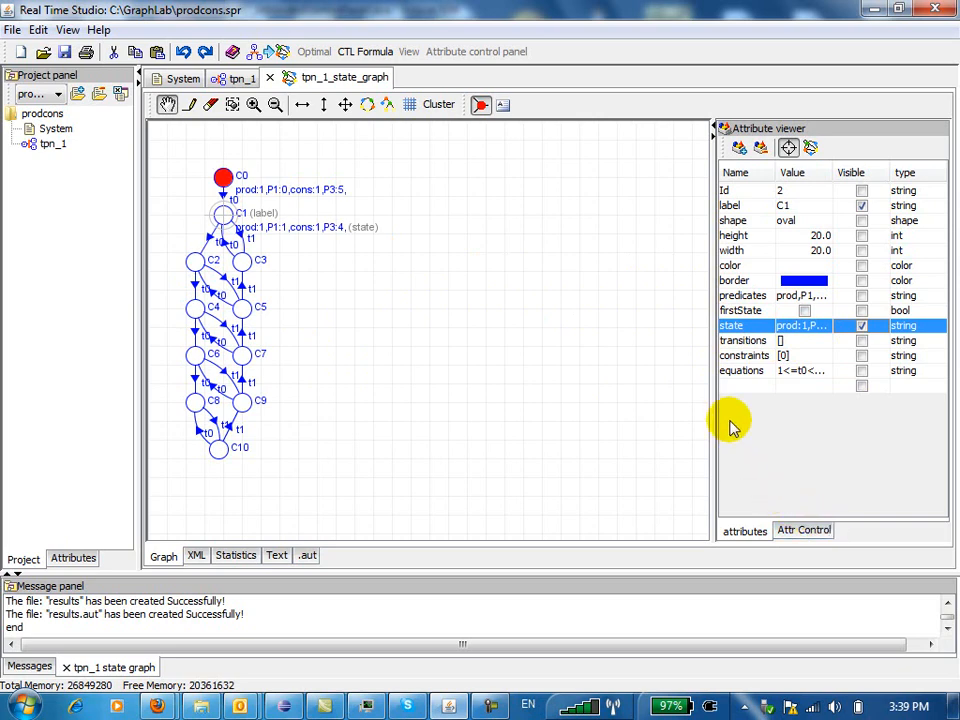
- Open the attribute control for the state graph in a widened panel and examine its available actions and targets
left_click_drag(711, 399, 526, 394)
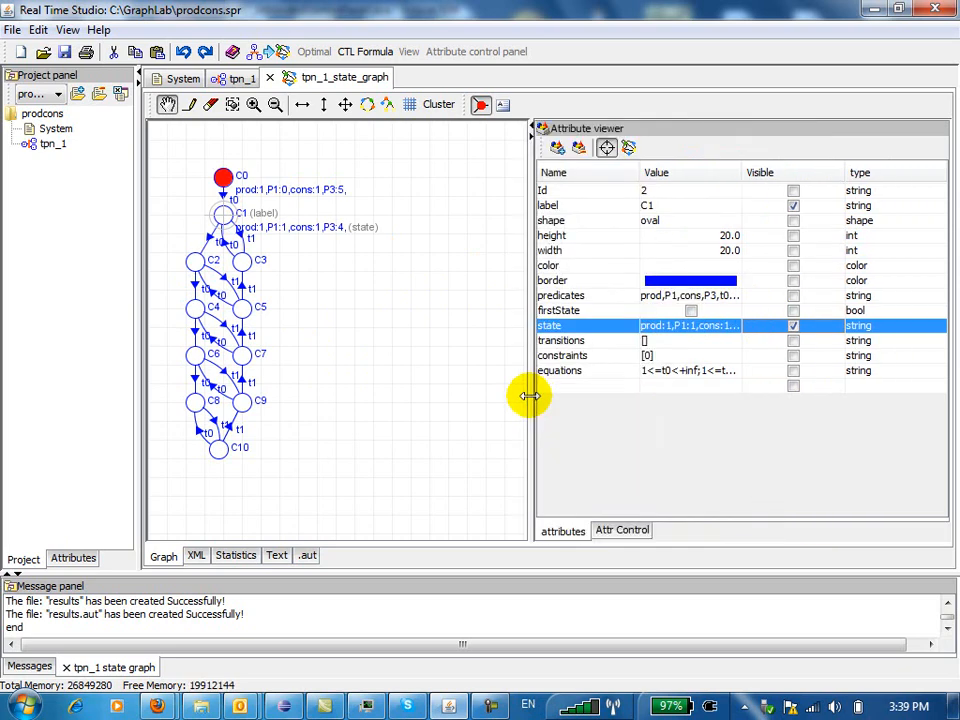
left_click(634, 537)
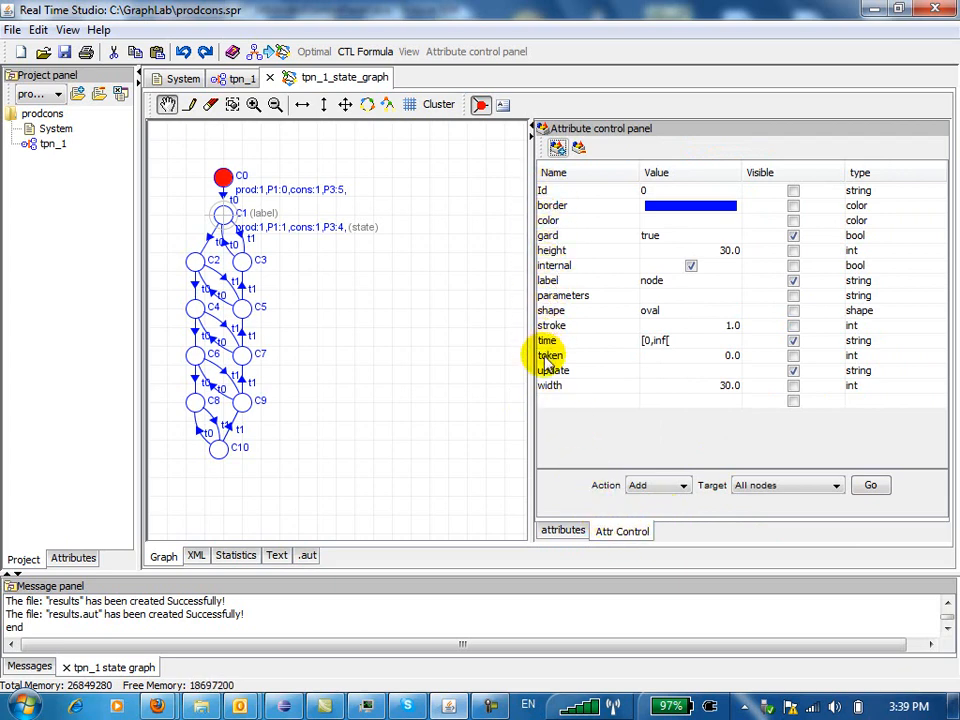
left_click(685, 487)
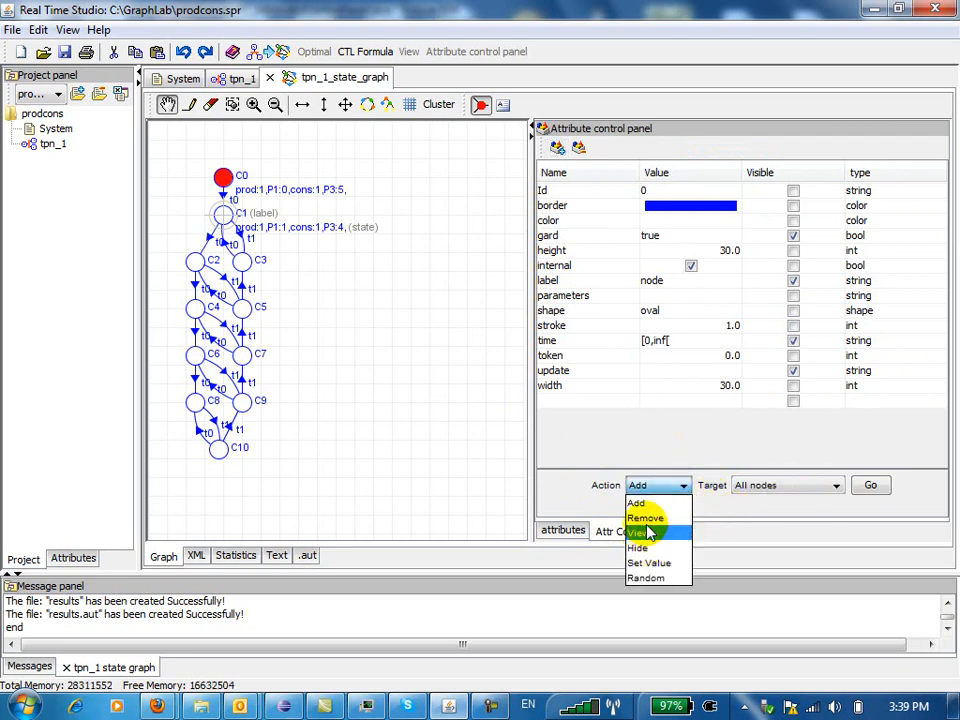
left_click(838, 485)
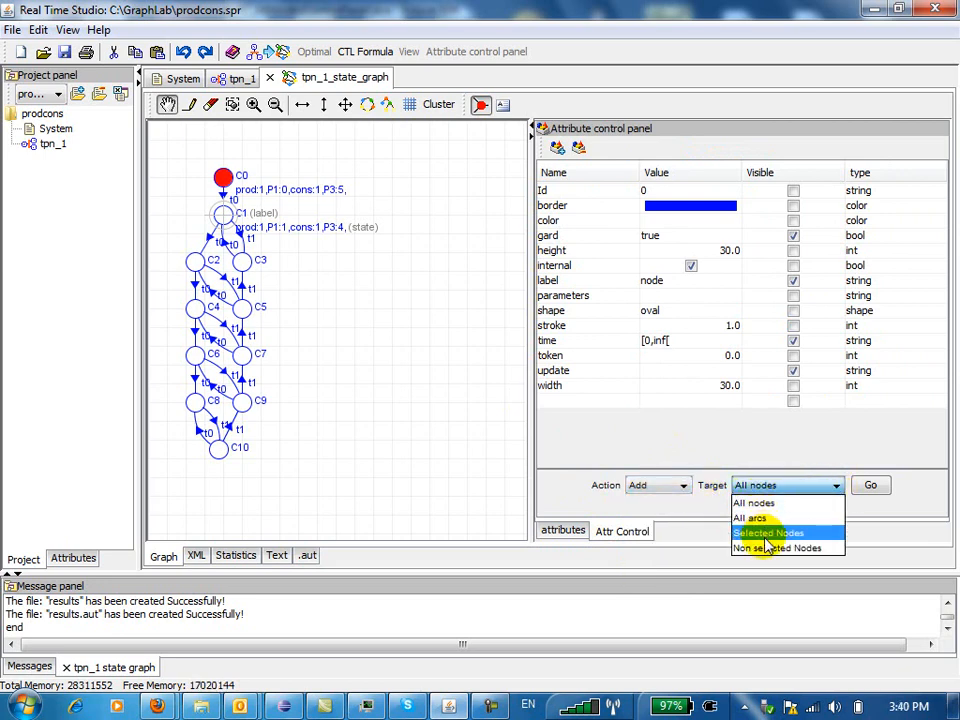
left_click(570, 430)
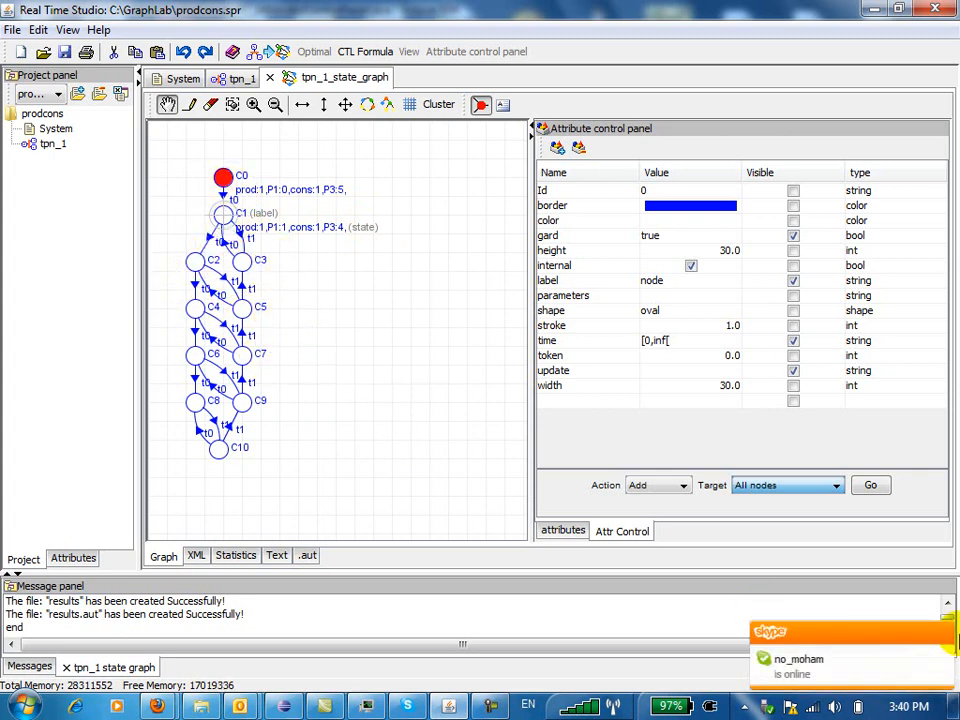
left_click(946, 634)
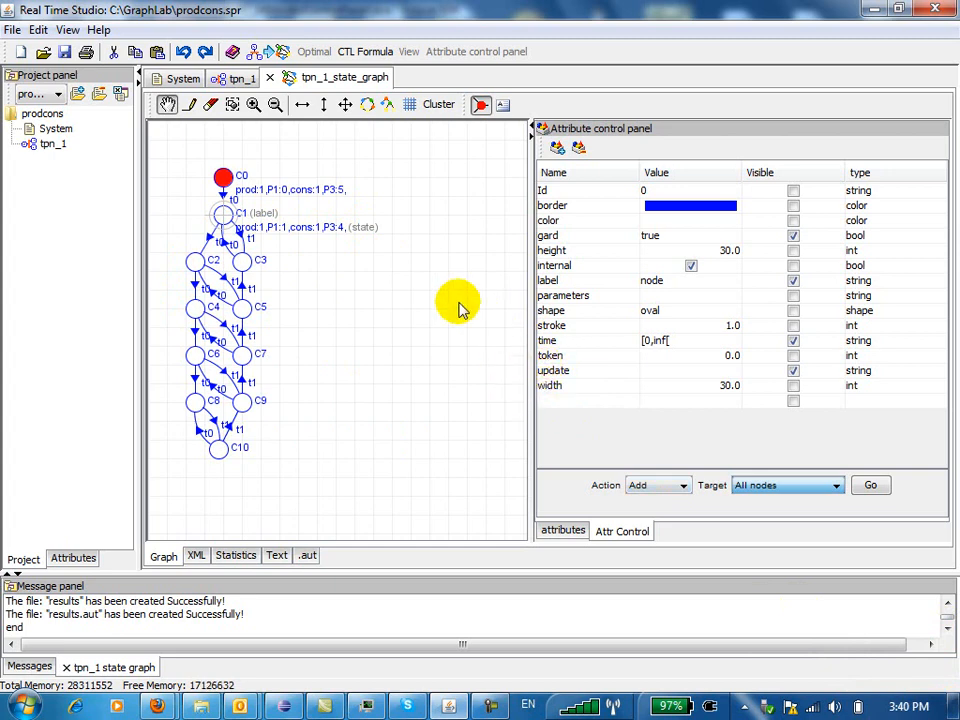
- Add an attribute named state with type Number to the attribute control list
left_click(547, 402)
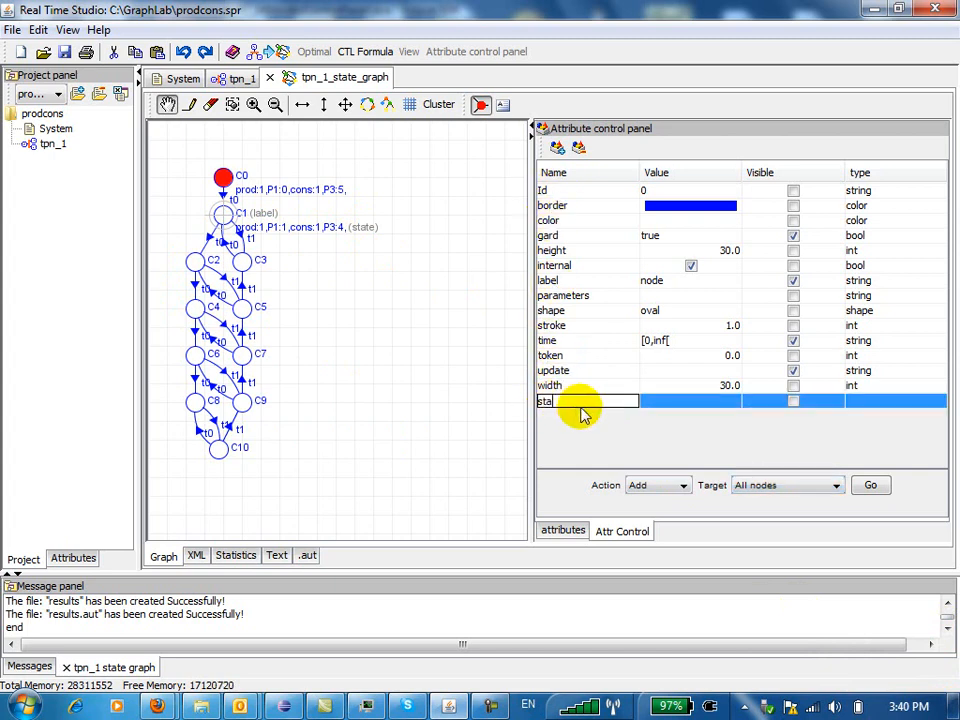
type("state")
key("Return")
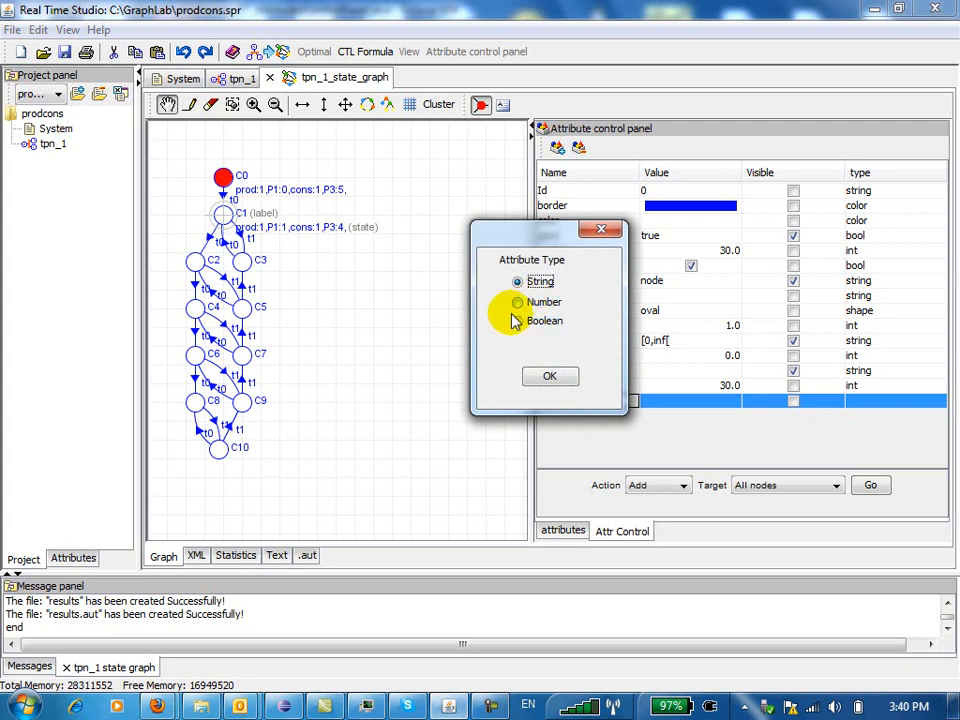
left_click(518, 303)
left_click(546, 377)
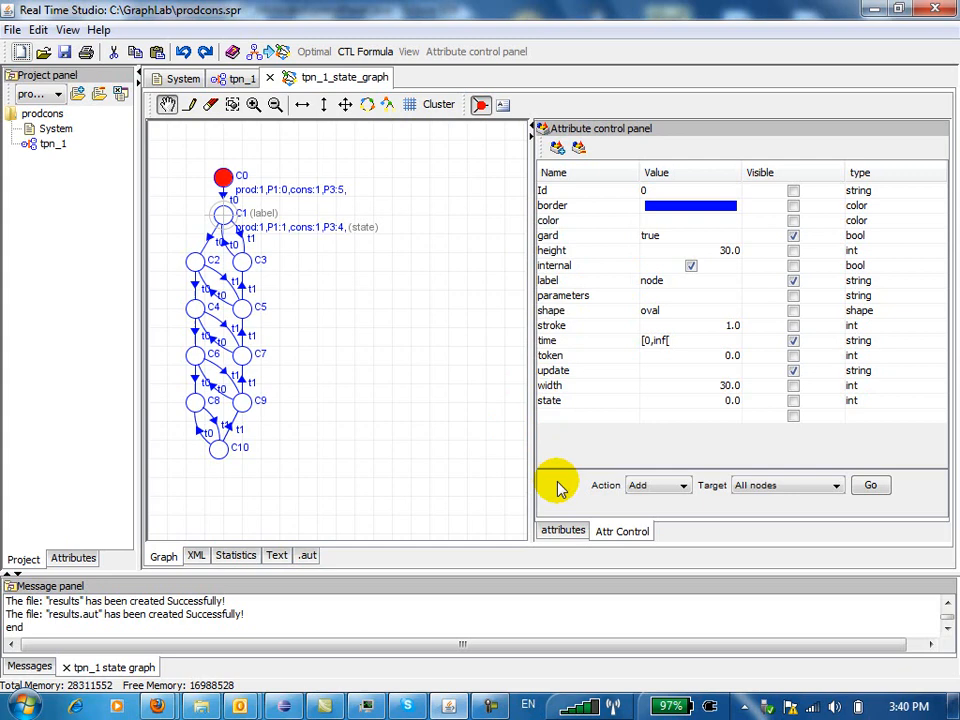
- Apply the View action for the state attribute to all nodes of the state graph
left_click(561, 401)
left_click(676, 487)
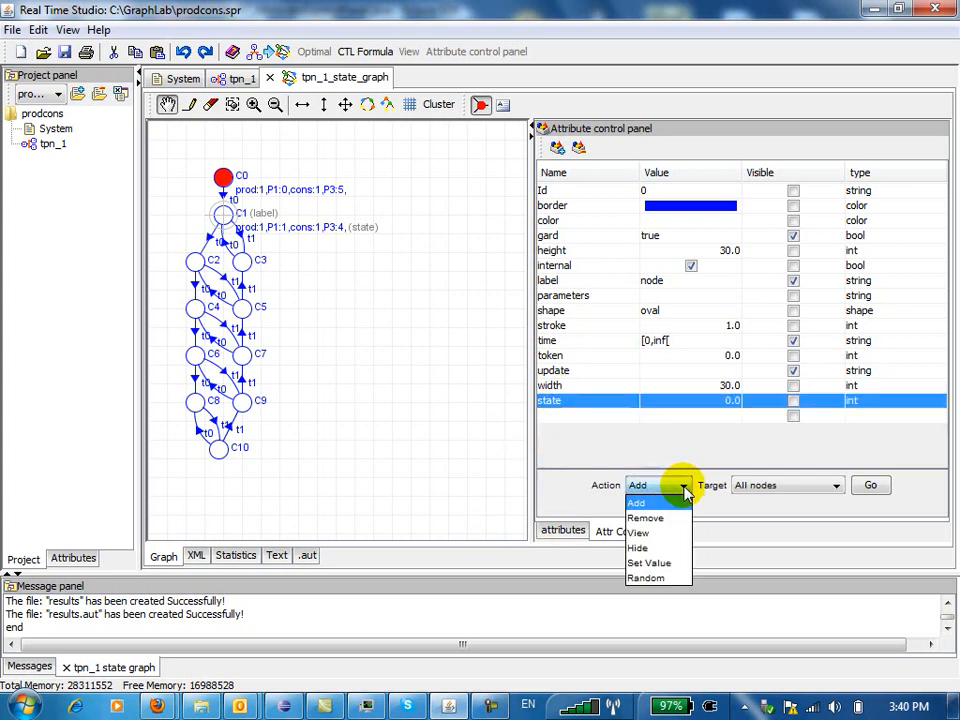
left_click(662, 534)
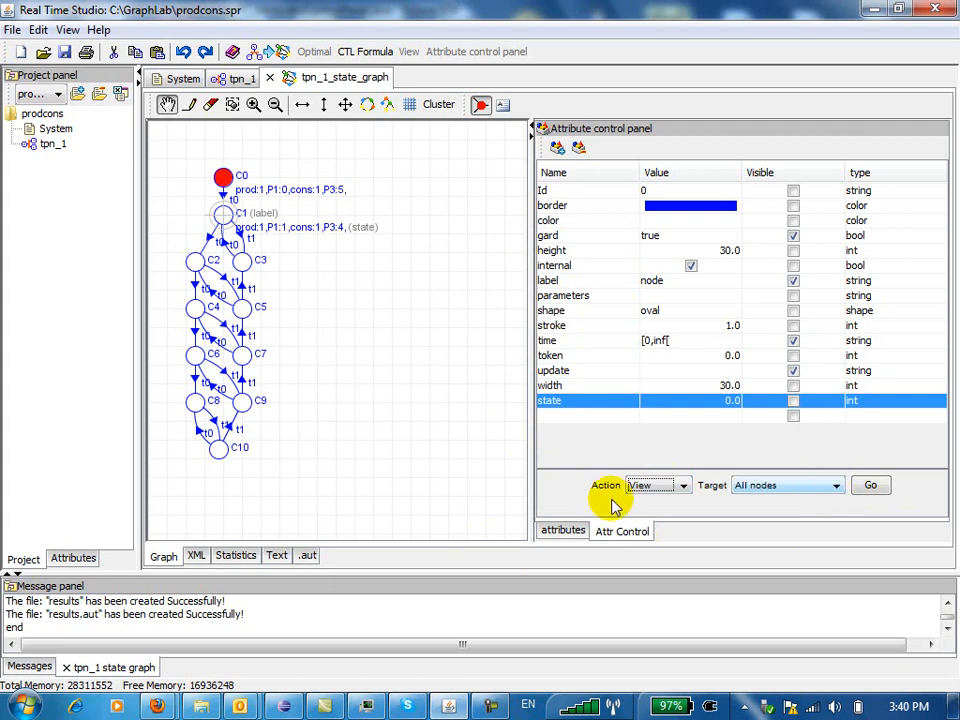
left_click(836, 487)
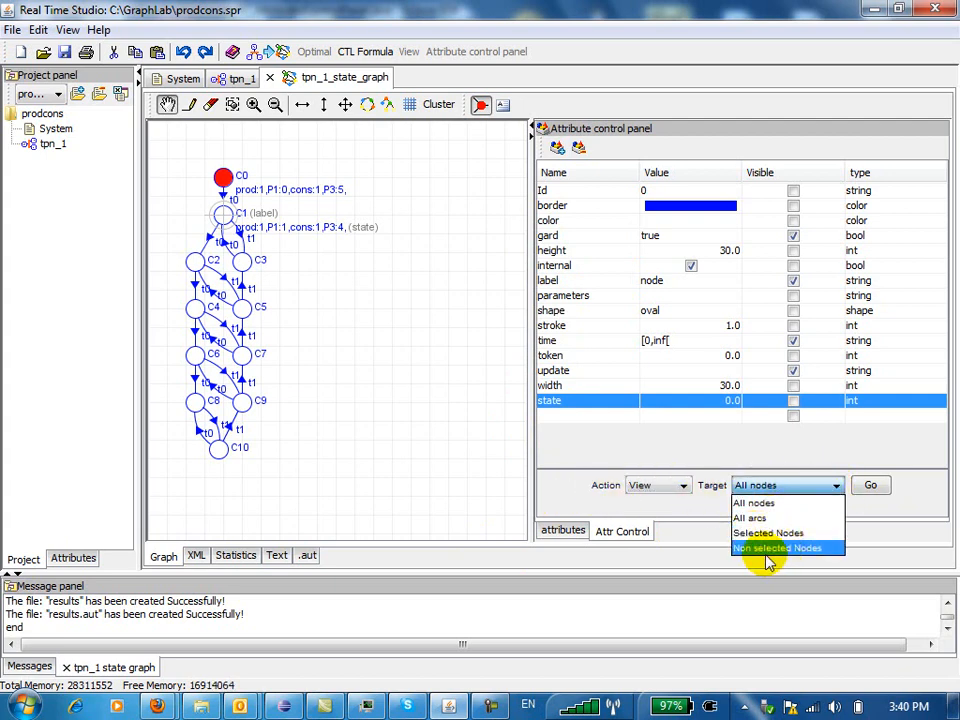
left_click(817, 485)
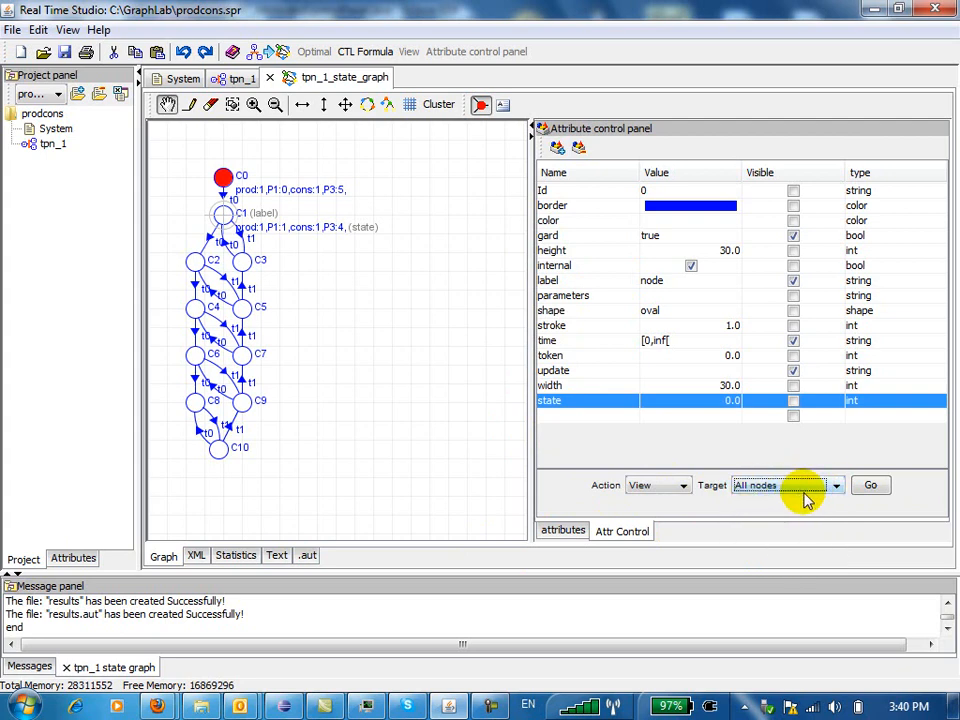
left_click(872, 485)
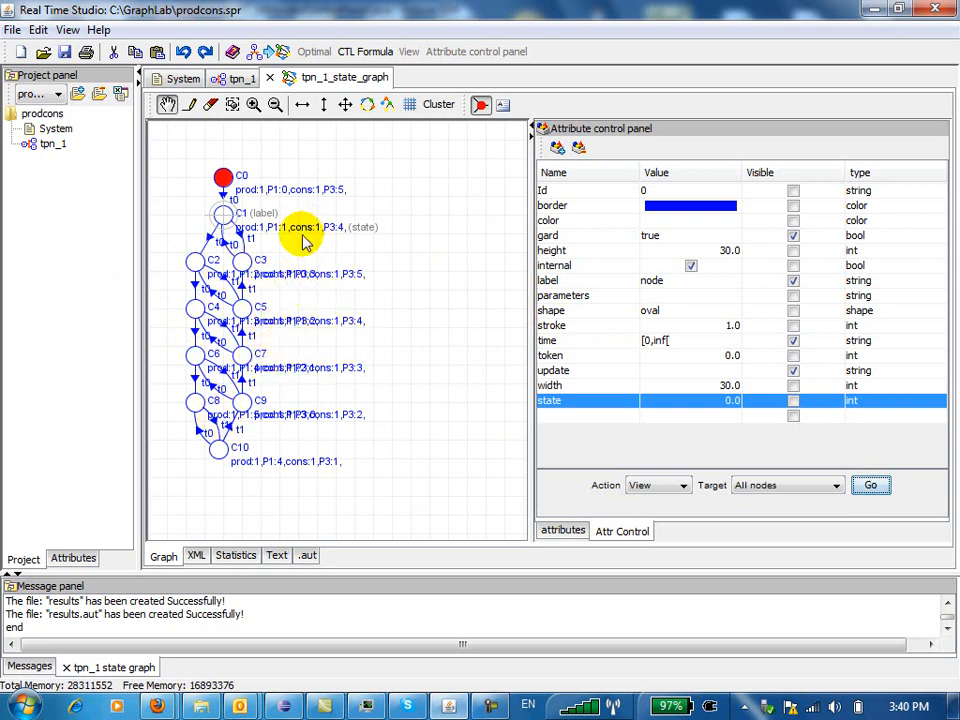
- Move the state labels of C1 and C2 clear of their neighbours and enlarge the graph's spacing in both directions
left_click_drag(302, 229, 351, 278)
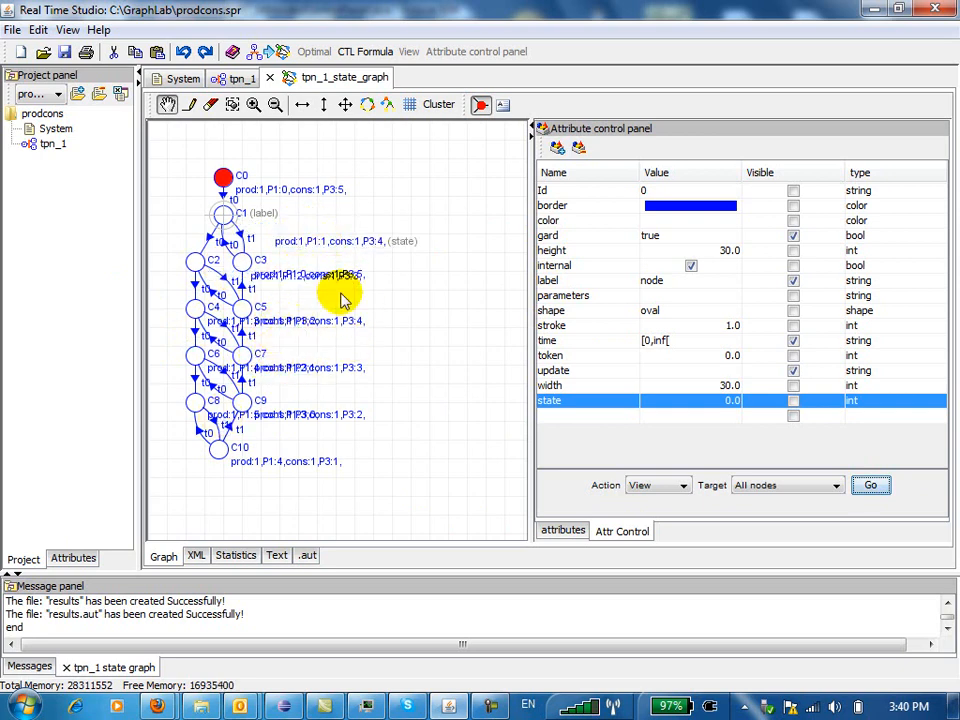
left_click_drag(313, 325, 381, 272)
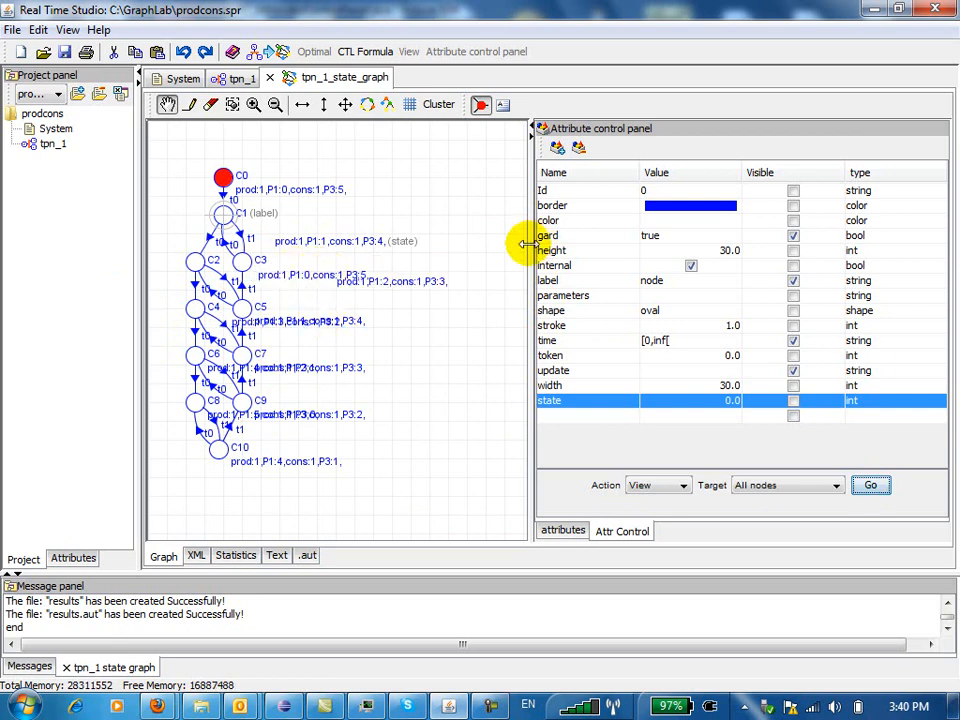
left_click_drag(533, 243, 634, 245)
left_click(345, 104)
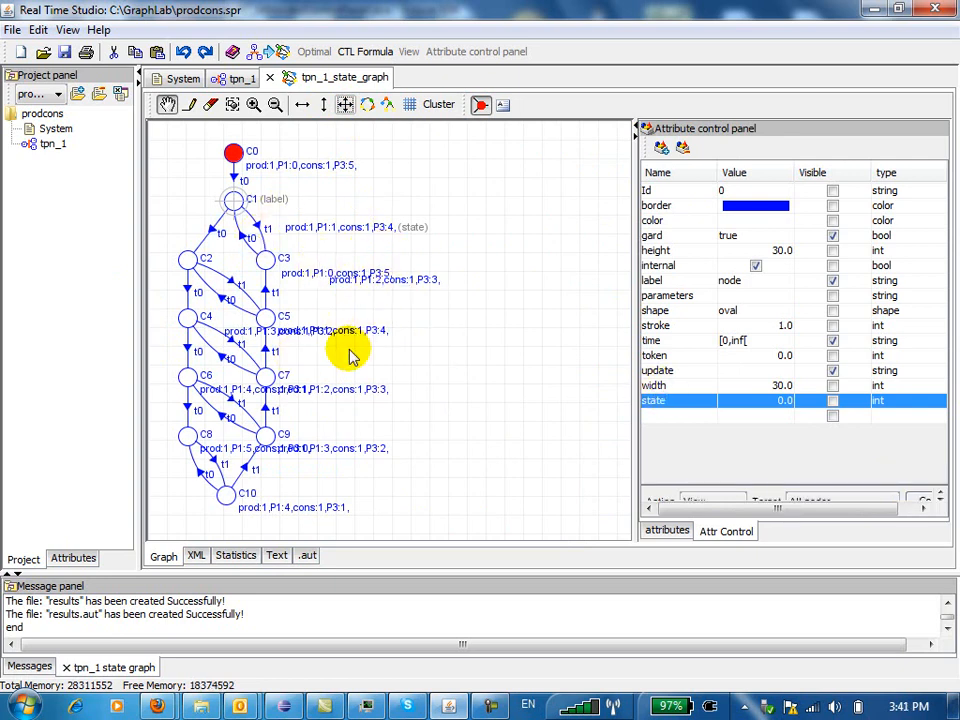
- Close the original state graph and generate the edited net's graph with LTL (Bound domains: LSCG) and no compression, shown as a graph
left_click(270, 78)
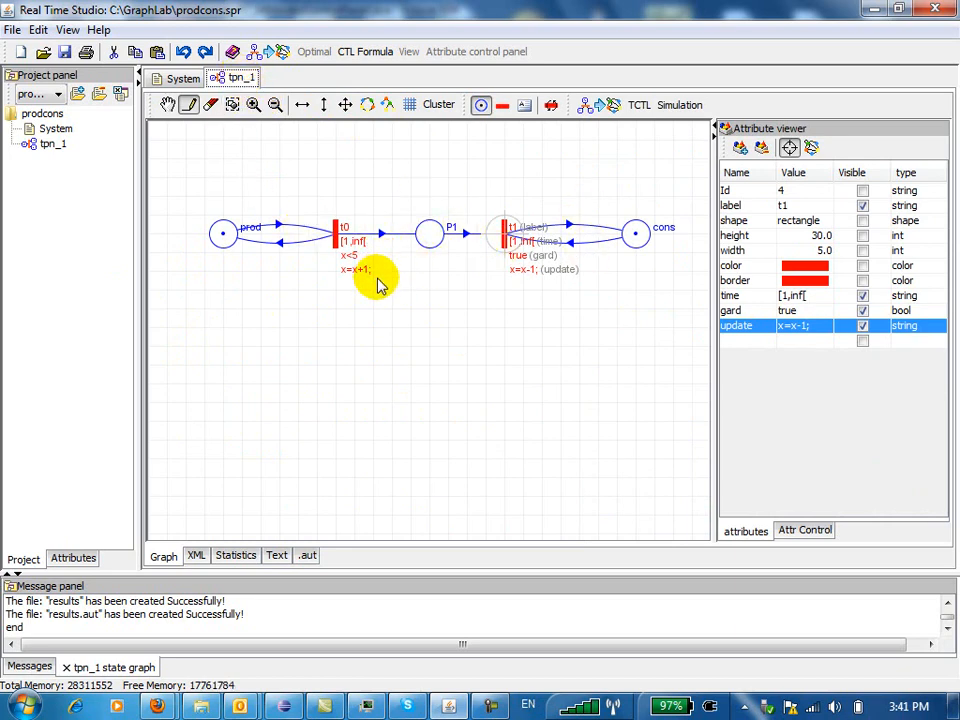
left_click(594, 104)
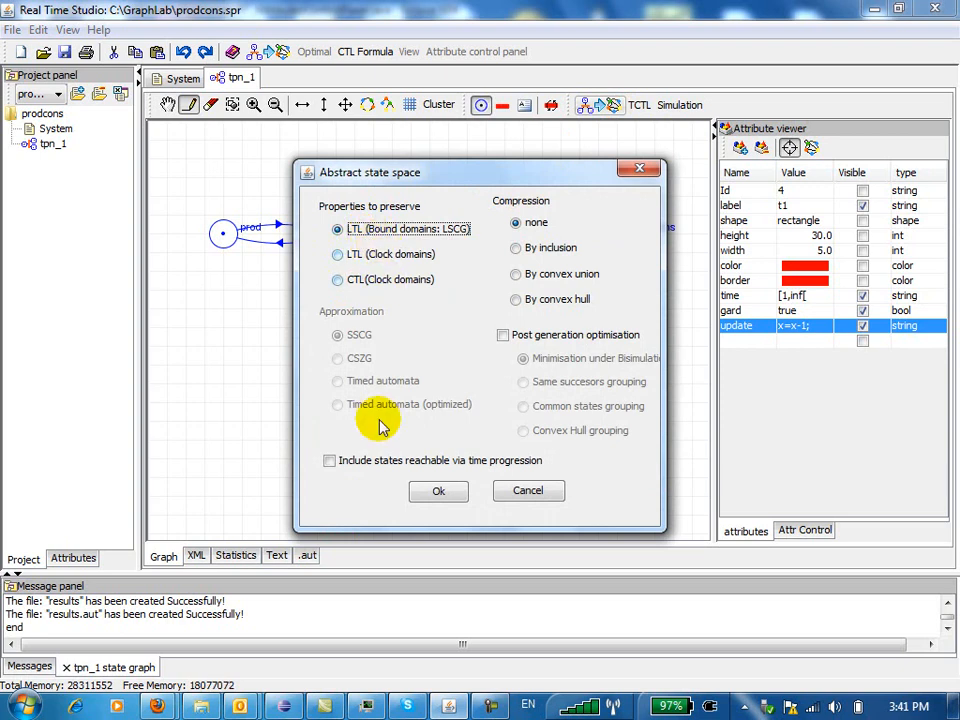
left_click(441, 491)
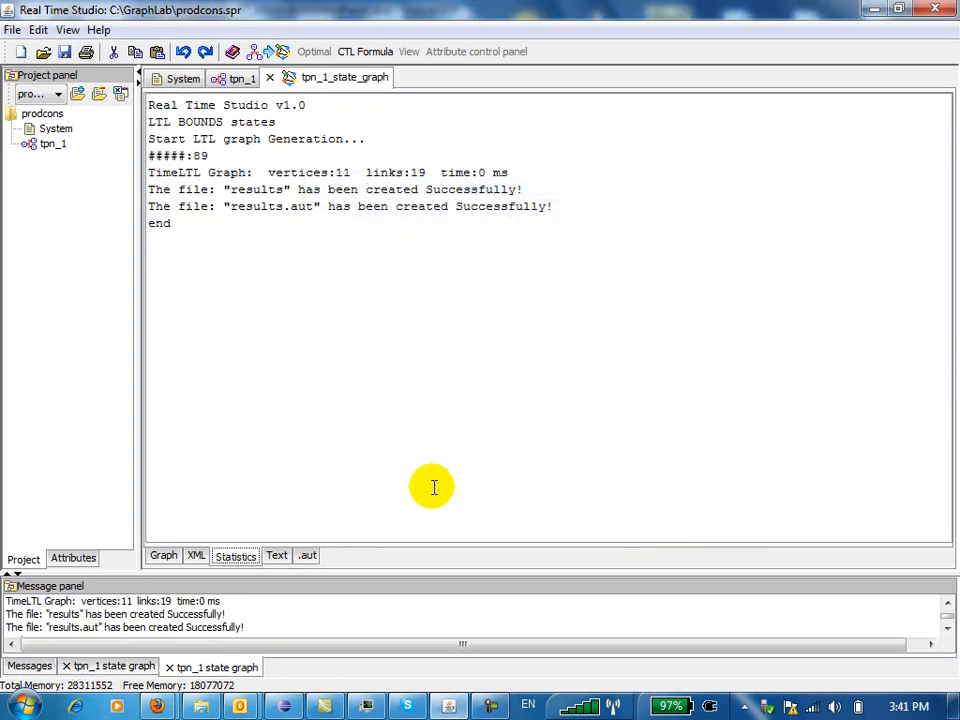
left_click_drag(392, 575, 390, 550)
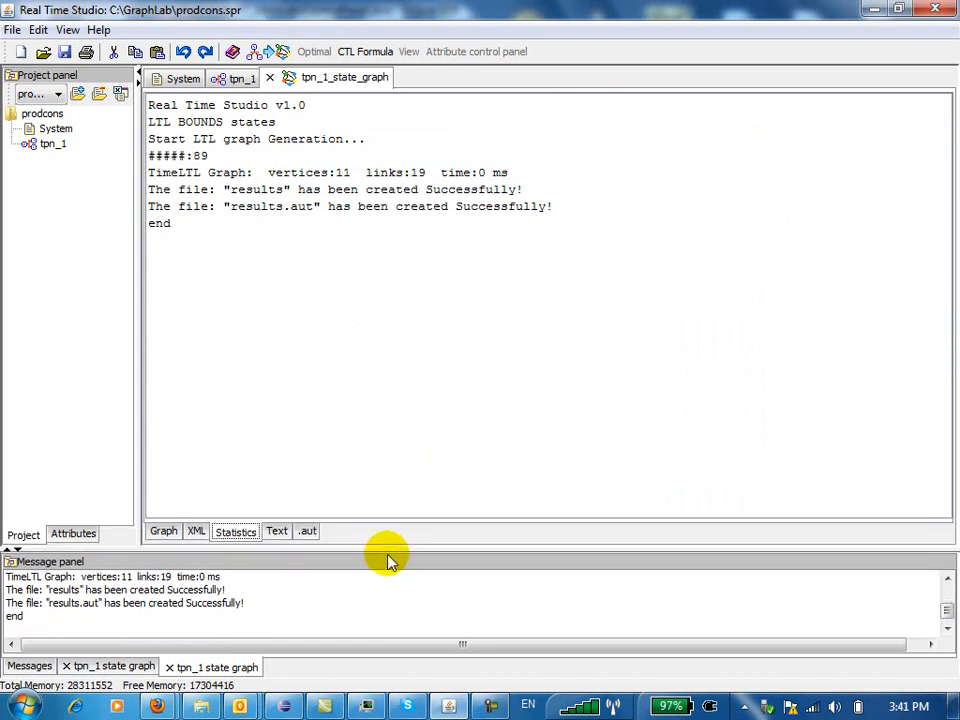
left_click(163, 531)
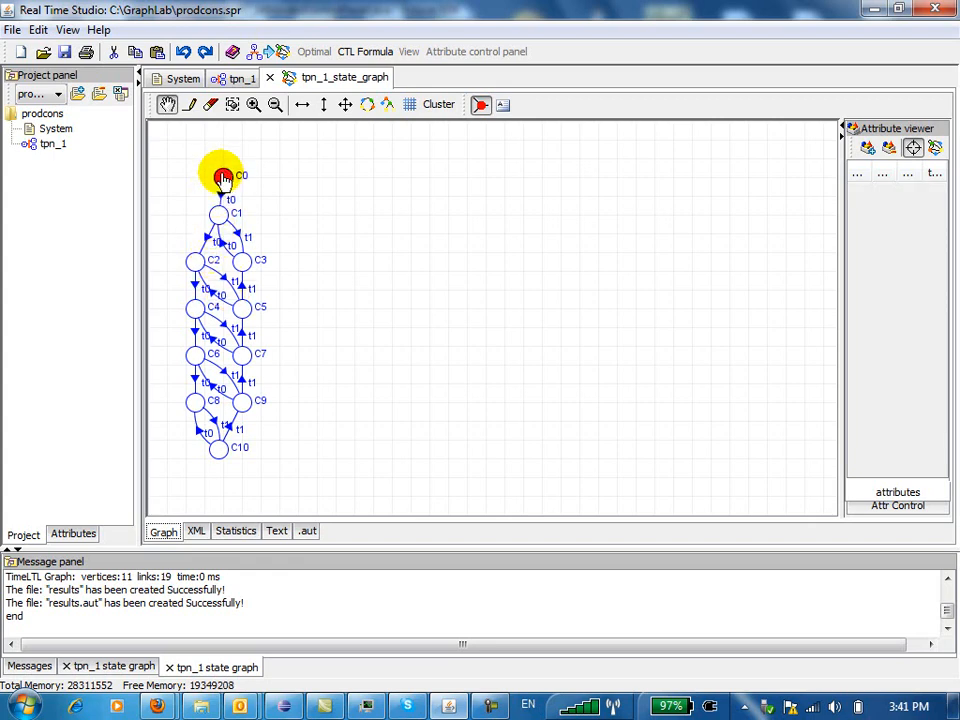
- Make the state attribute visible on all nodes of the newly generated state graph
left_click_drag(221, 171, 226, 181)
left_click_drag(842, 311, 662, 341)
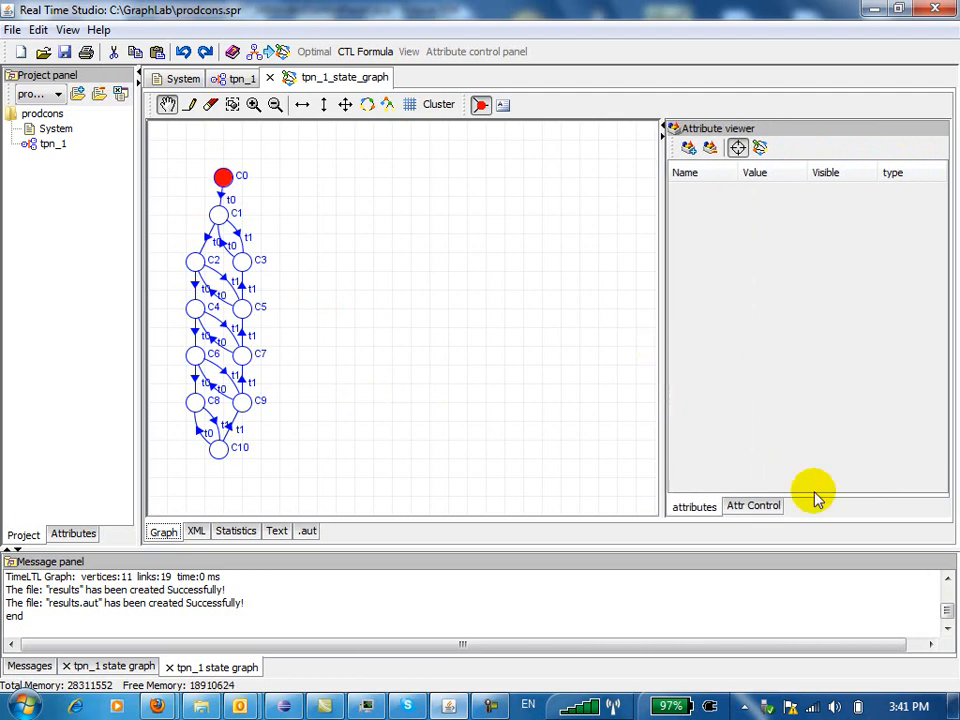
left_click(757, 510)
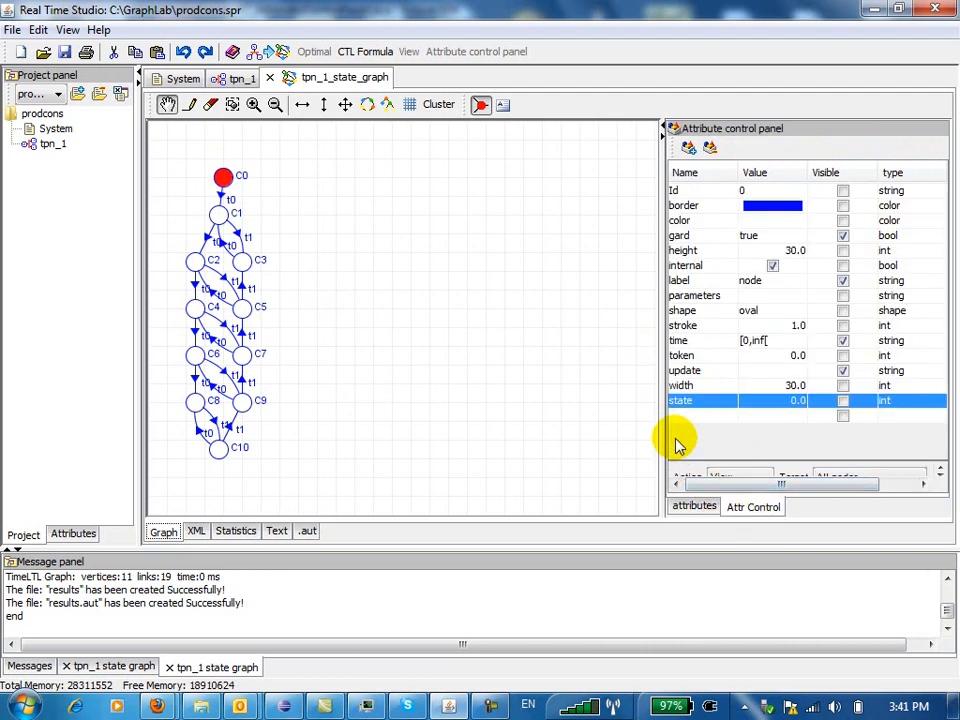
left_click_drag(663, 420, 571, 425)
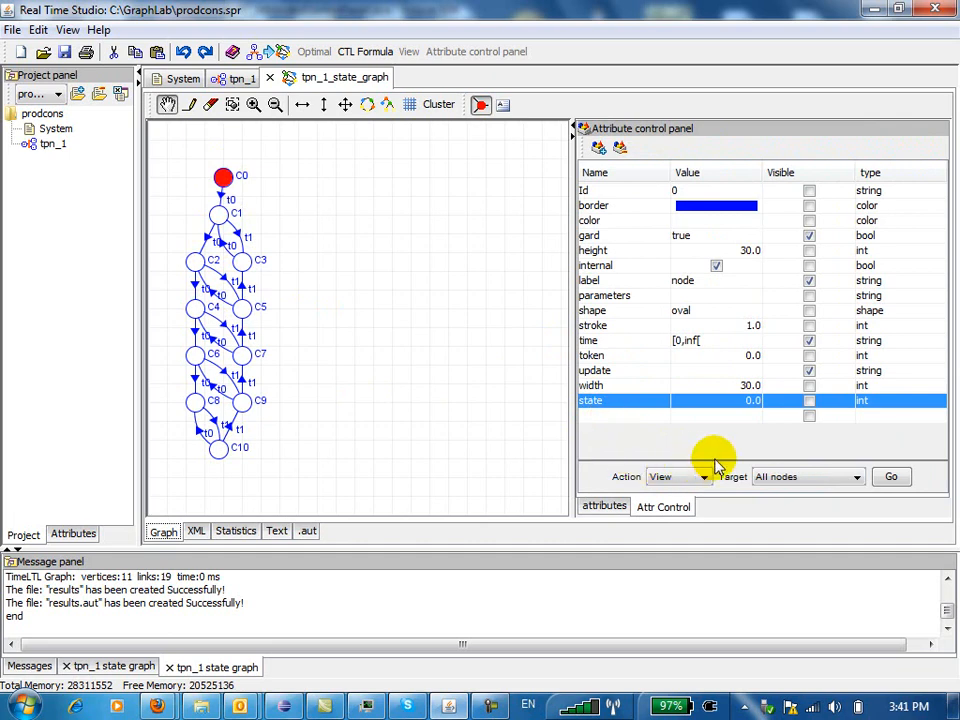
left_click(895, 466)
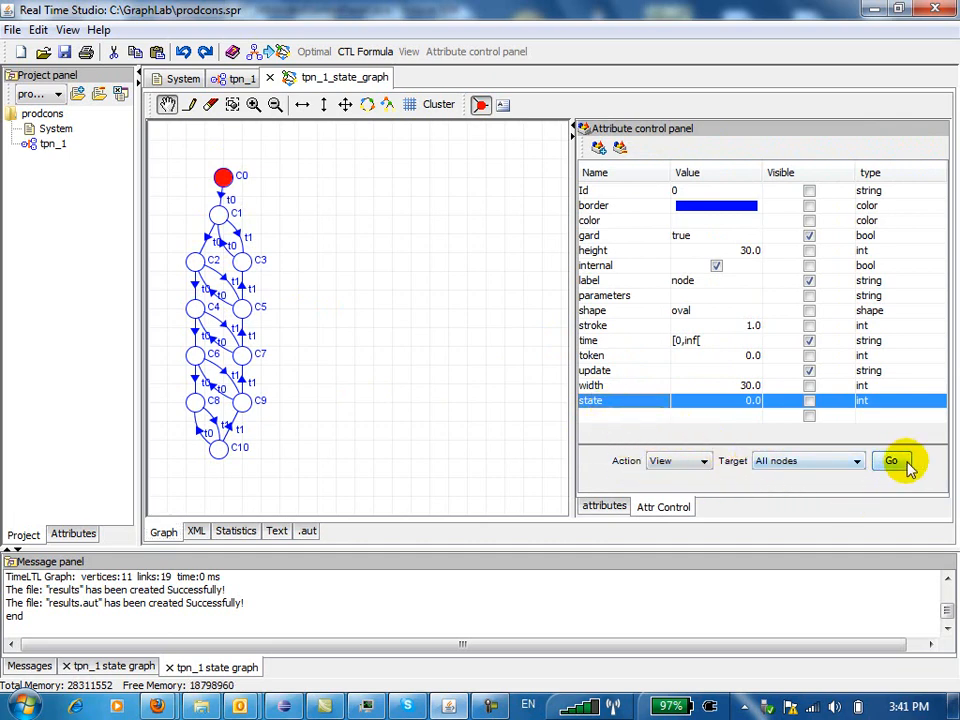
left_click(893, 462)
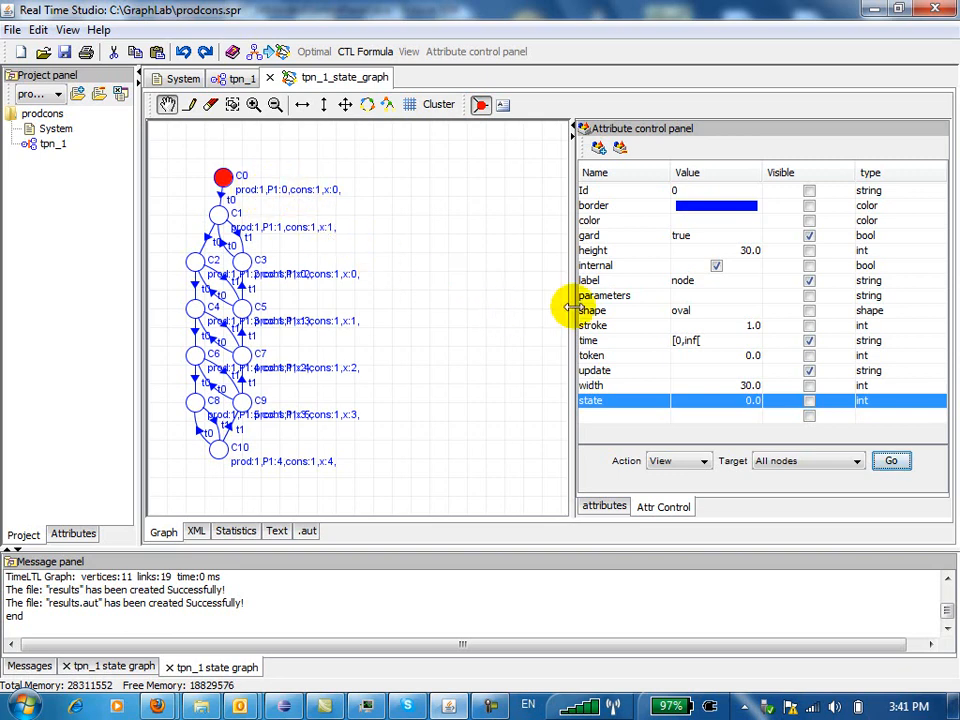
left_click_drag(572, 304, 686, 312)
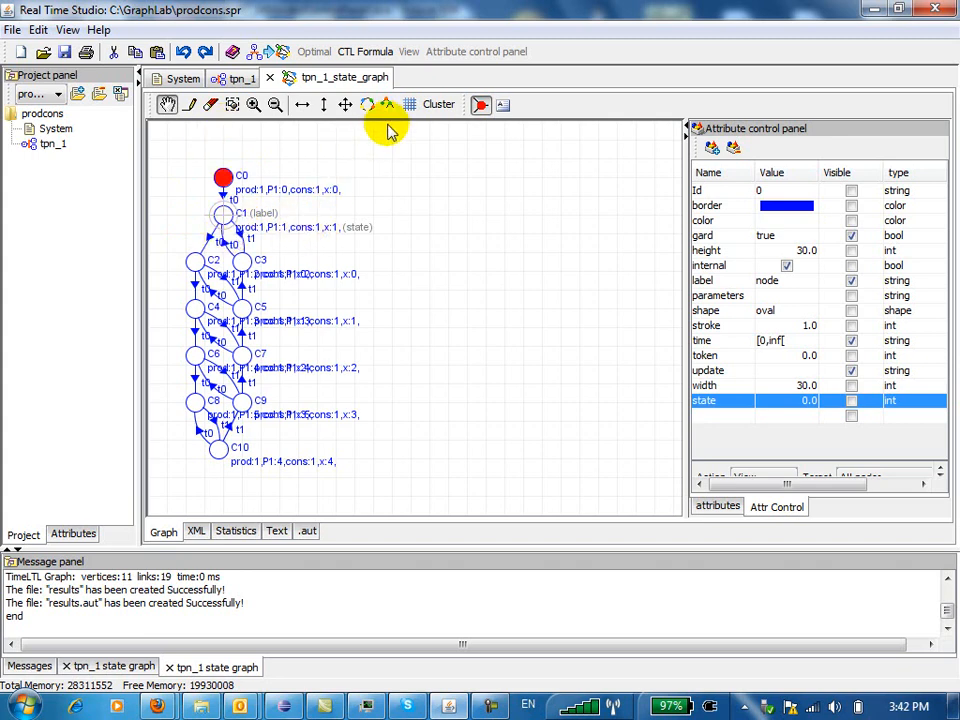
- Turn off object snapping and the grid display in the graph's grid settings
left_click(410, 105)
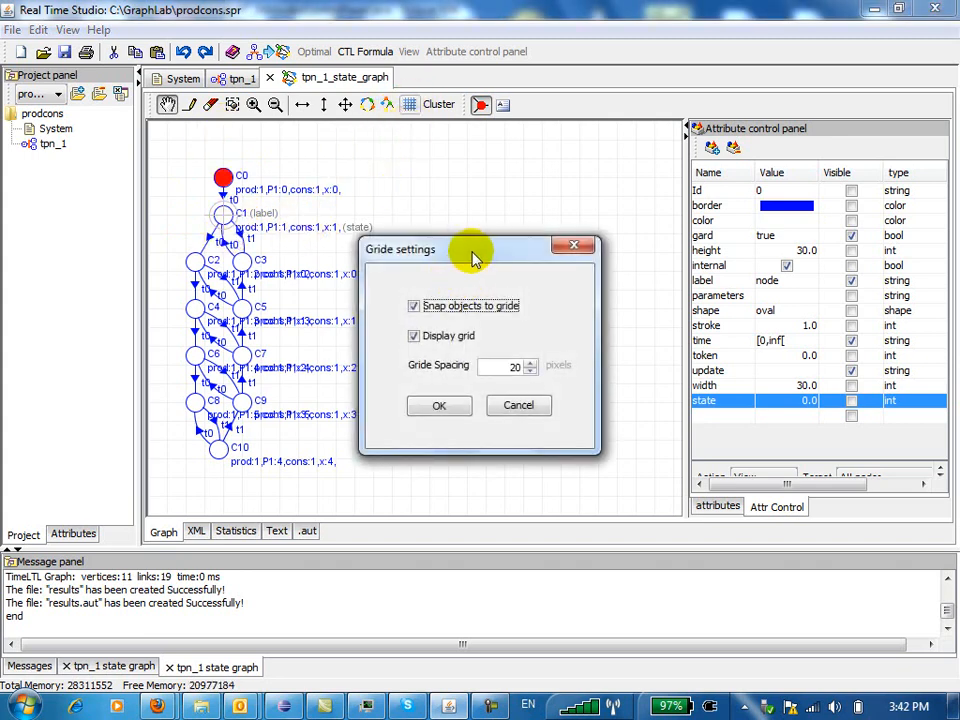
left_click_drag(475, 252, 514, 204)
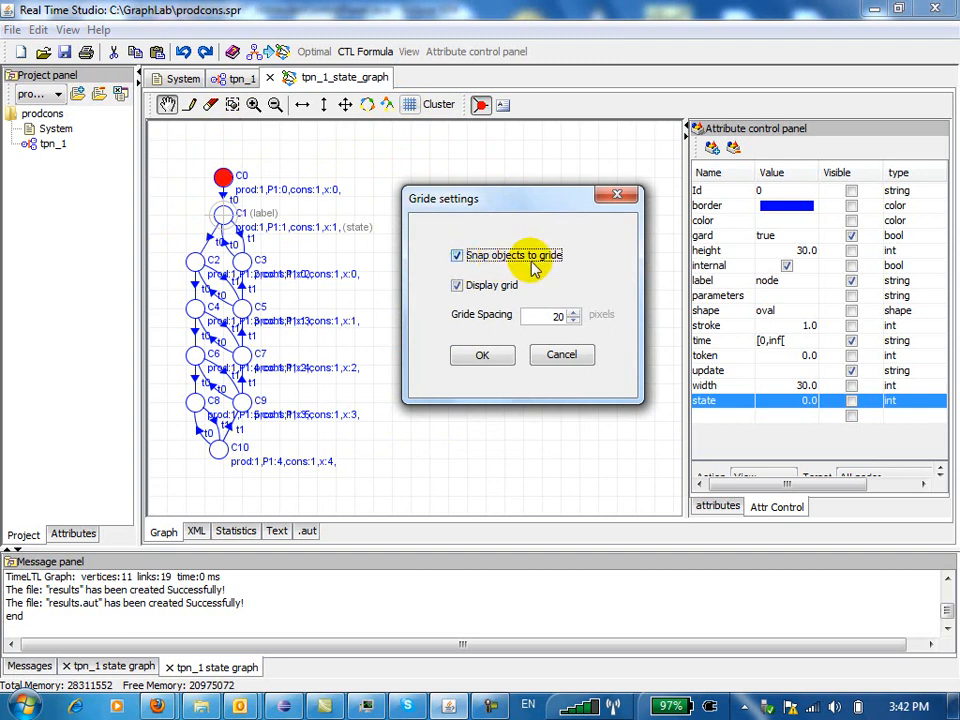
left_click(457, 257)
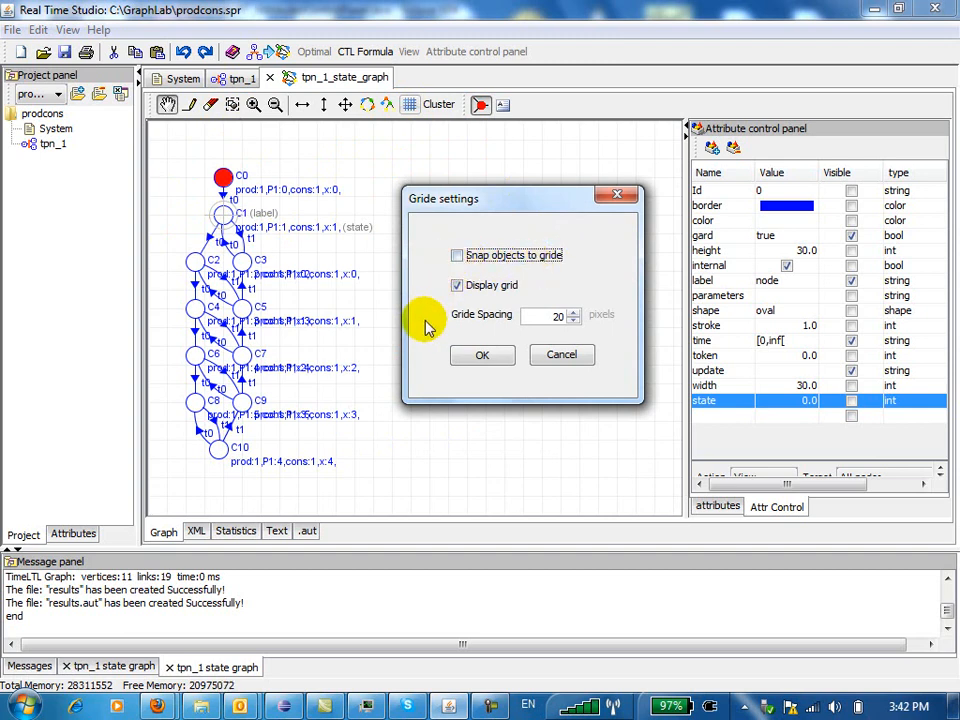
left_click(457, 287)
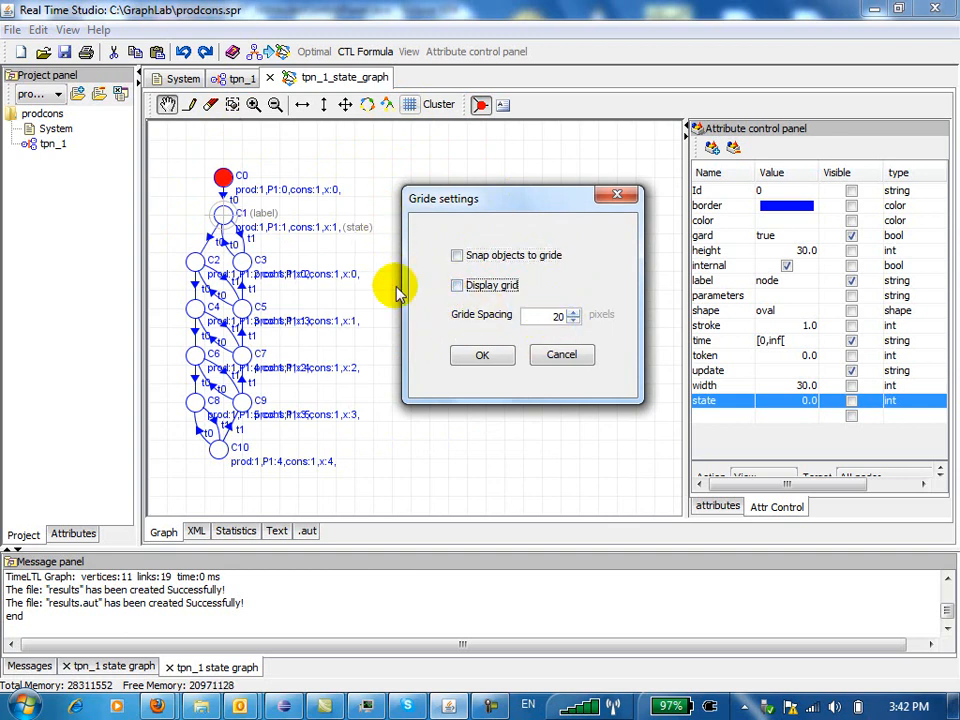
left_click(482, 356)
- Rearrange nodes C0, C1, C3, C2, C5 and C7 so that their state labels no longer overlap
left_click_drag(222, 177, 224, 148)
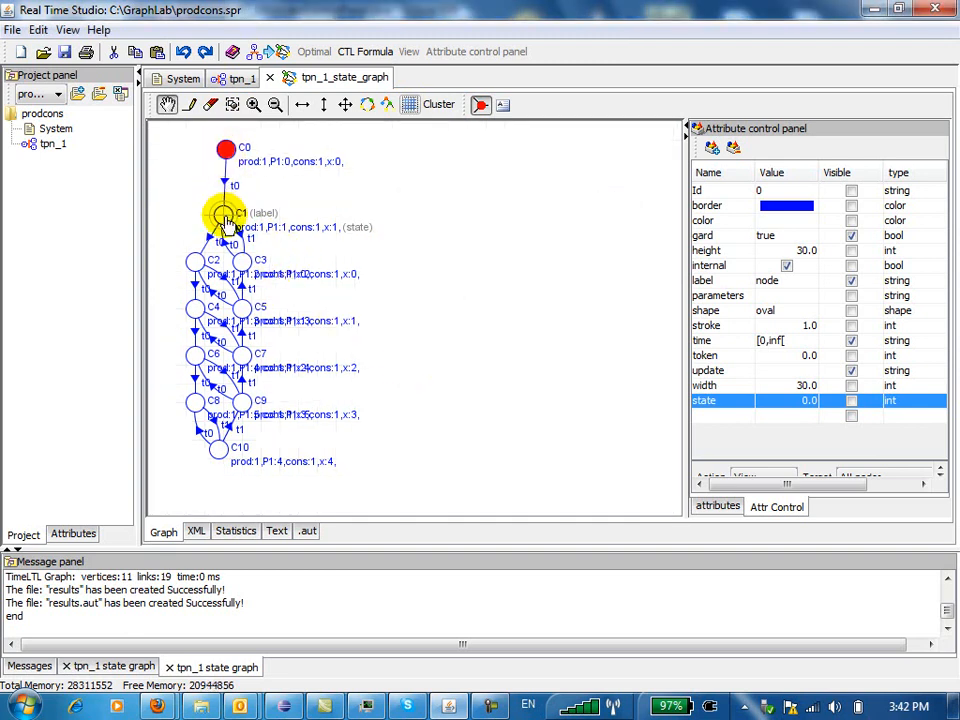
left_click_drag(225, 216, 281, 213)
left_click_drag(243, 263, 343, 263)
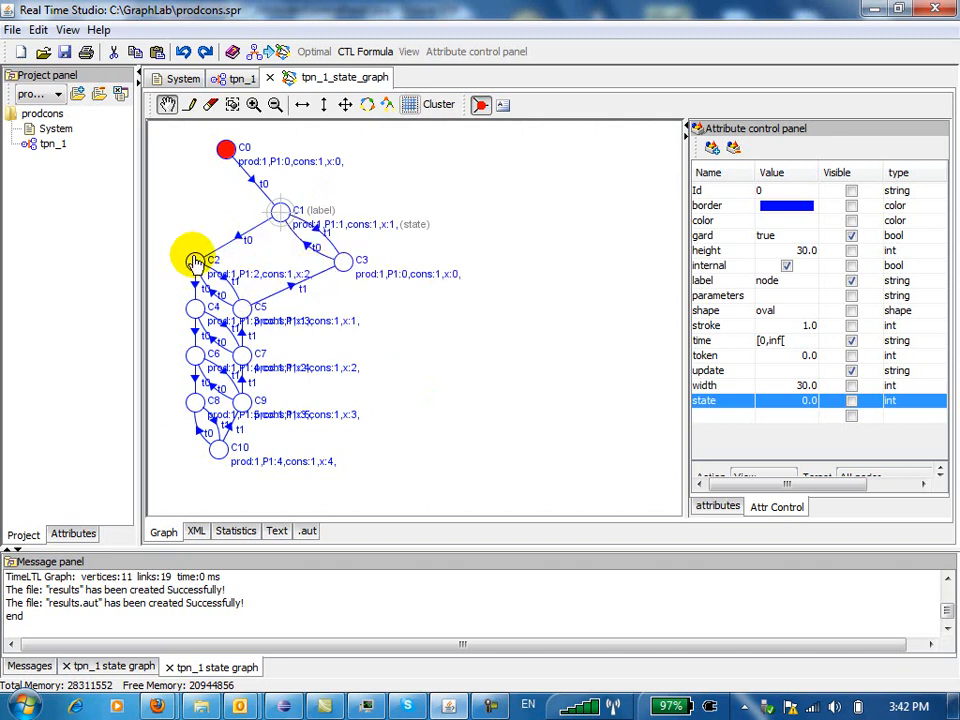
left_click_drag(194, 262, 186, 250)
left_click_drag(248, 312, 414, 321)
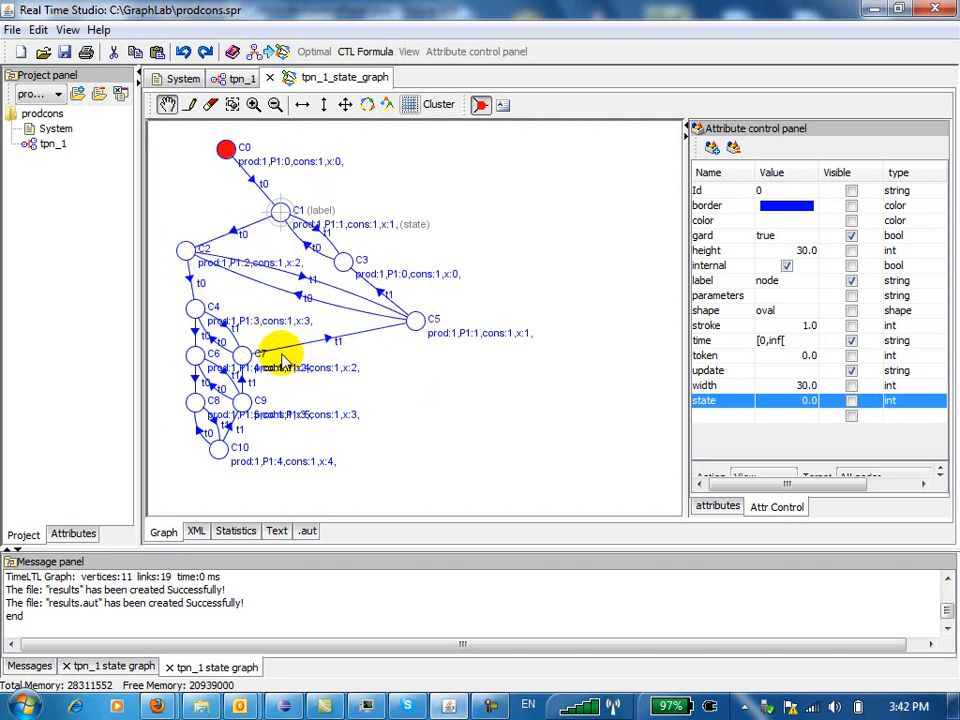
left_click_drag(243, 355, 279, 360)
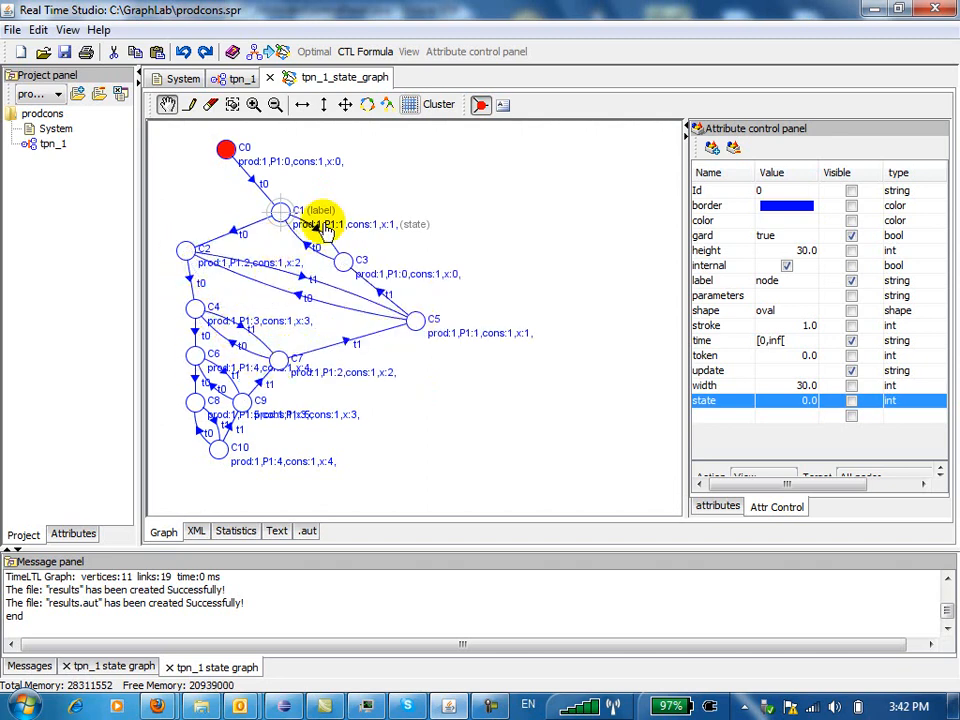